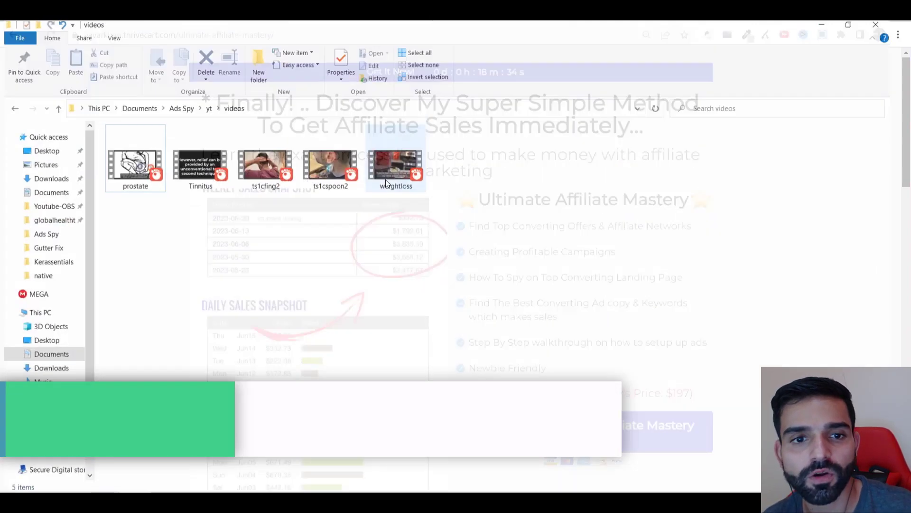
Step: Preview the ts1cfing2 hearing-hack clip in GOM Player from its start, then close the player
{"action": "double_click", "coordinate": [267, 164]}
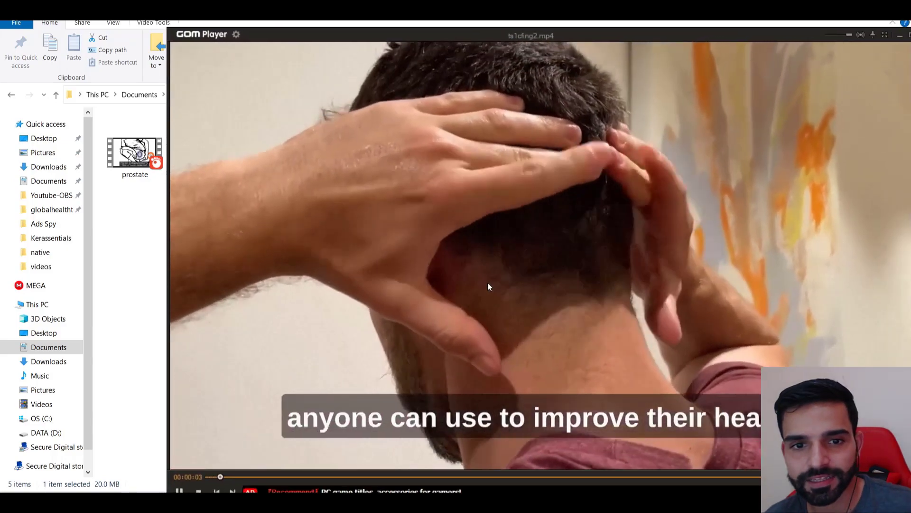
{"action": "left_click", "coordinate": [180, 490]}
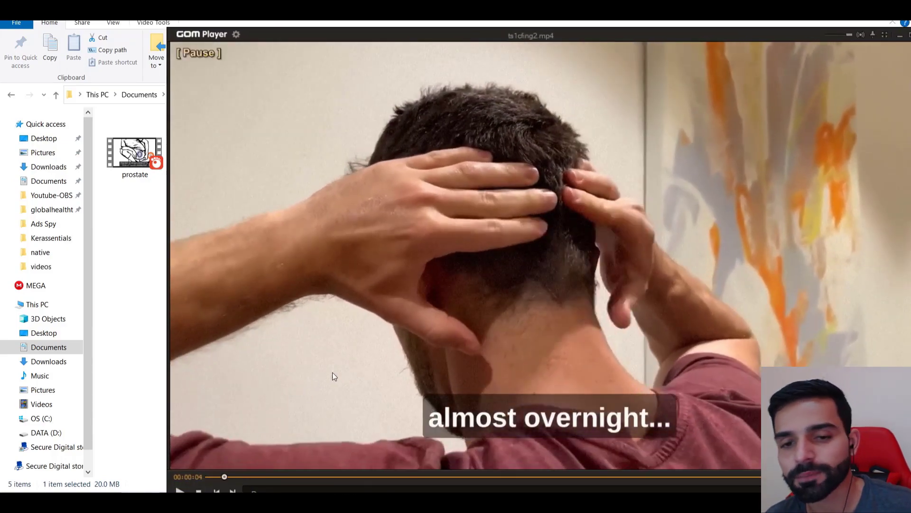
{"action": "left_click", "coordinate": [220, 476]}
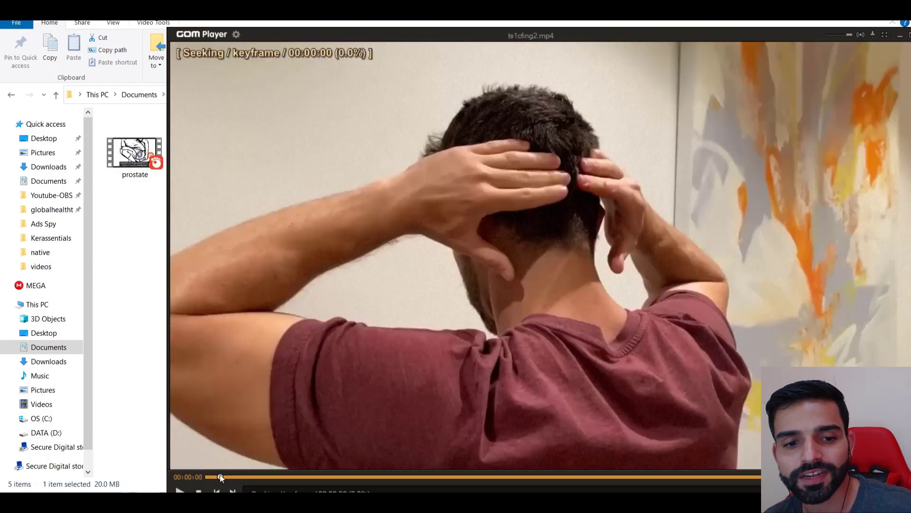
{"action": "left_click", "coordinate": [181, 490]}
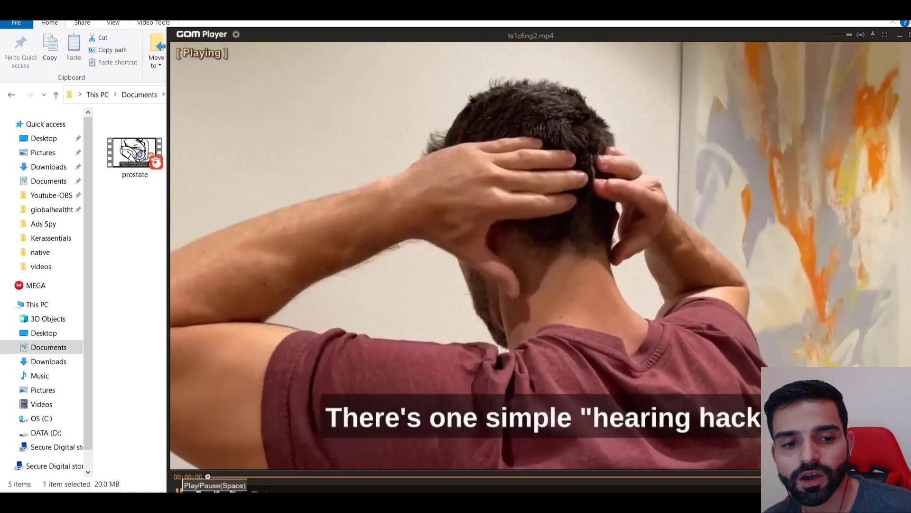
{"action": "left_click", "coordinate": [180, 490]}
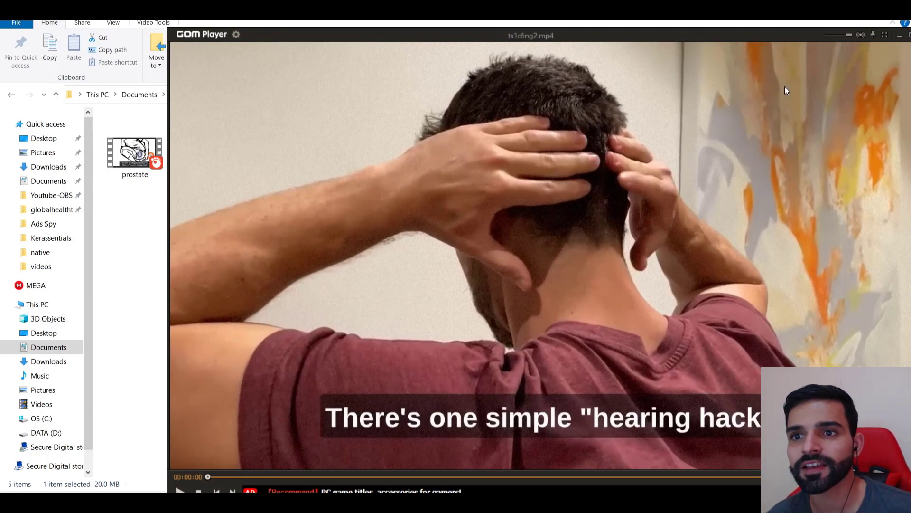
{"action": "double_click", "coordinate": [769, 35]}
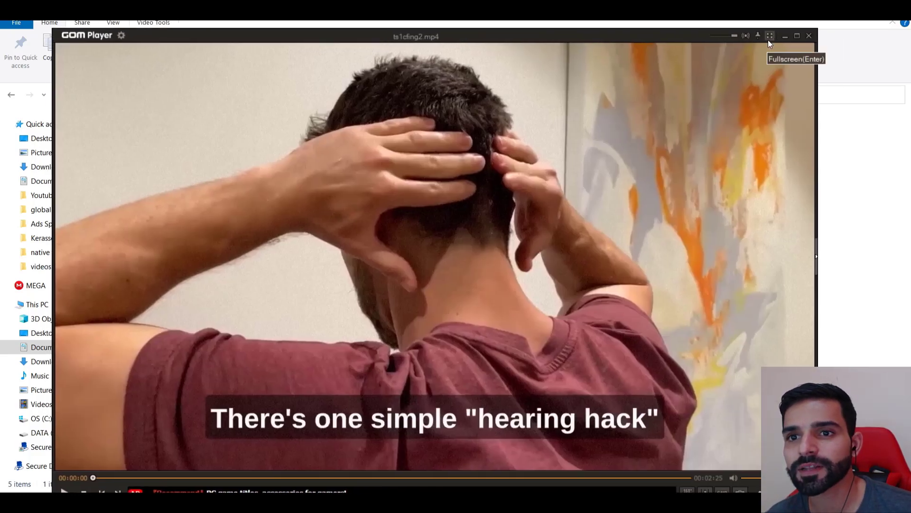
{"action": "left_click", "coordinate": [809, 36]}
Step: Open the weightloss watermelon clip, pause it near the start, and close the player
{"action": "double_click", "coordinate": [402, 159]}
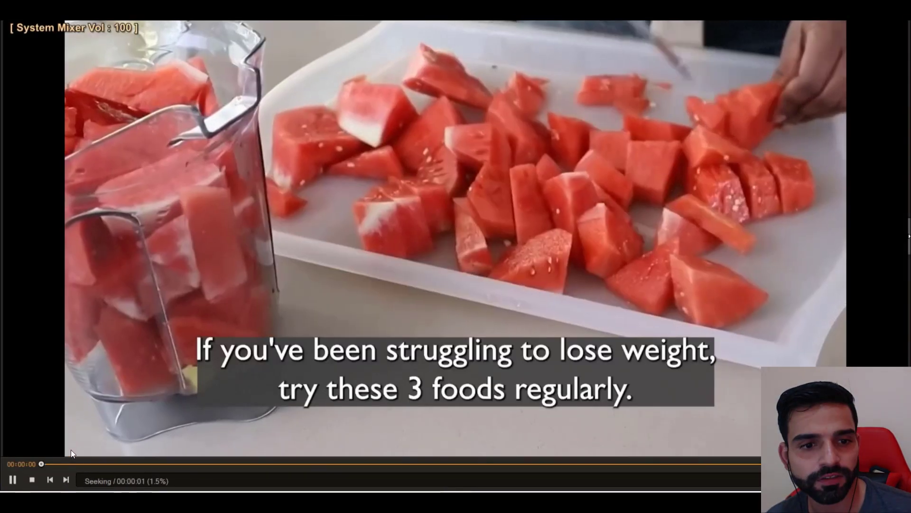
{"action": "left_click", "coordinate": [235, 375]}
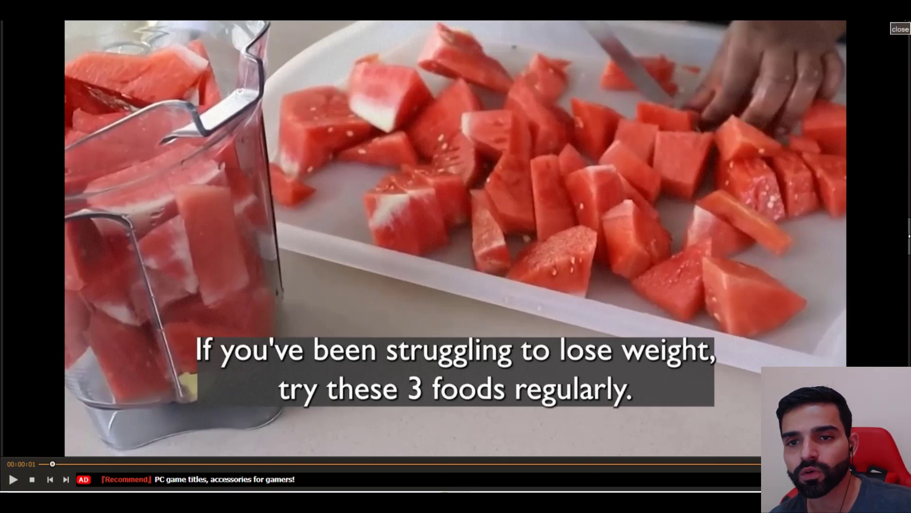
{"action": "left_click", "coordinate": [900, 29]}
Step: Search Google for 'fiver' in a new tab and open the Fiverr website
{"action": "key", "text": "alt+Tab"}
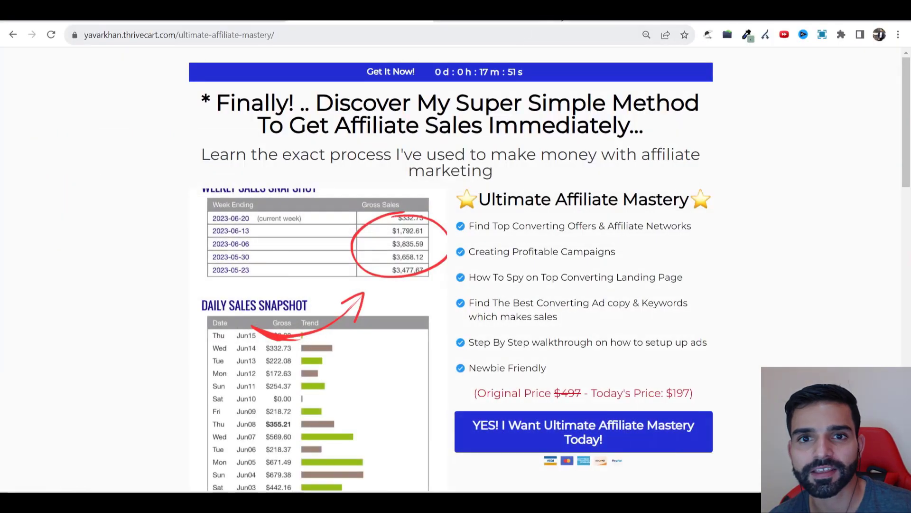
{"action": "key", "text": "ctrl+t"}
{"action": "type", "text": "fiver"}
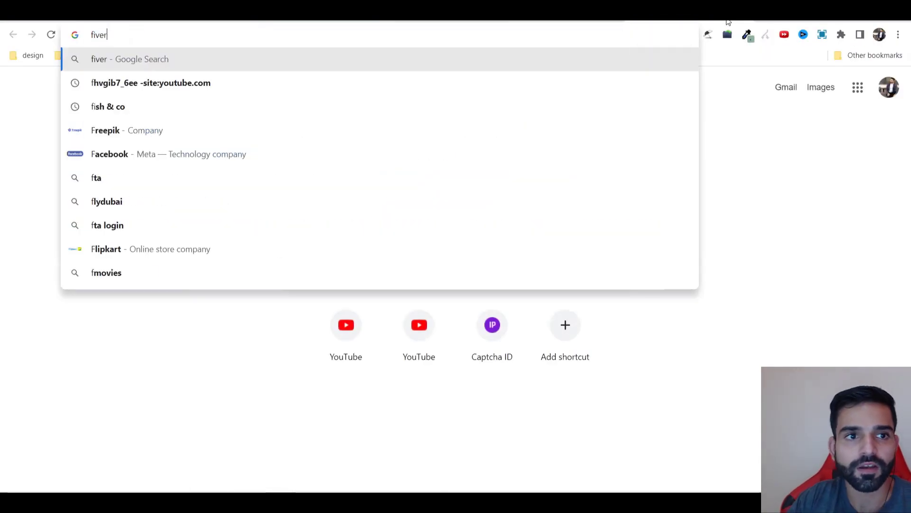
{"action": "key", "text": "Return"}
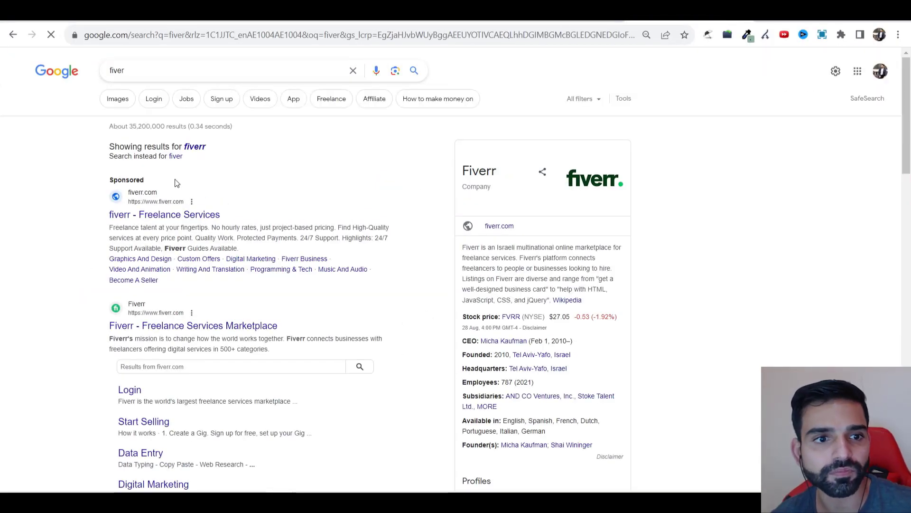
{"action": "left_click", "coordinate": [161, 325]}
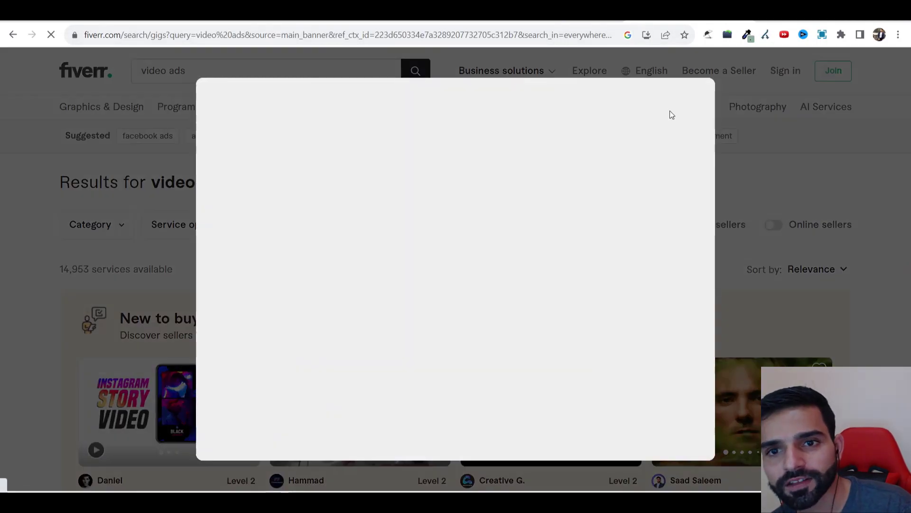
Step: Dismiss the Fiverr pop-ups and browse the video ad gig listings
{"action": "left_click", "coordinate": [792, 108]}
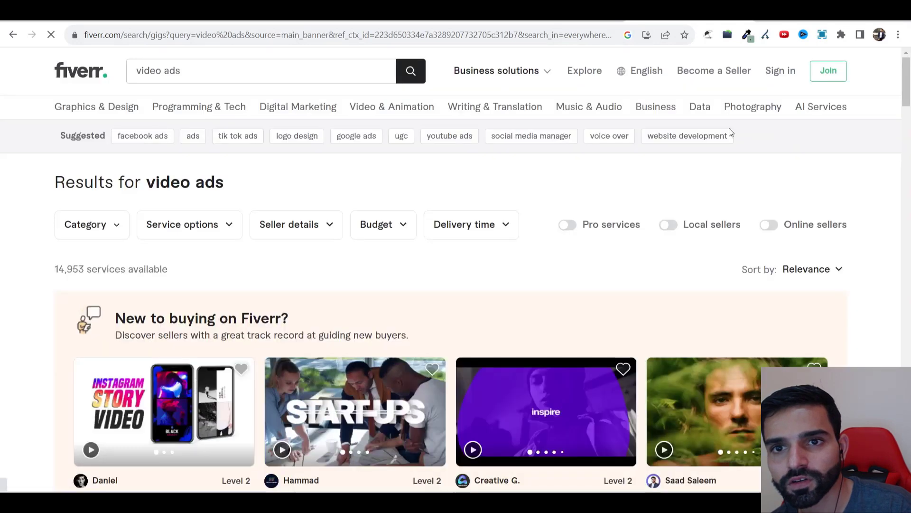
{"action": "left_click", "coordinate": [863, 104]}
{"action": "scroll", "coordinate": [566, 250], "scroll_direction": "down", "scroll_amount": 6}
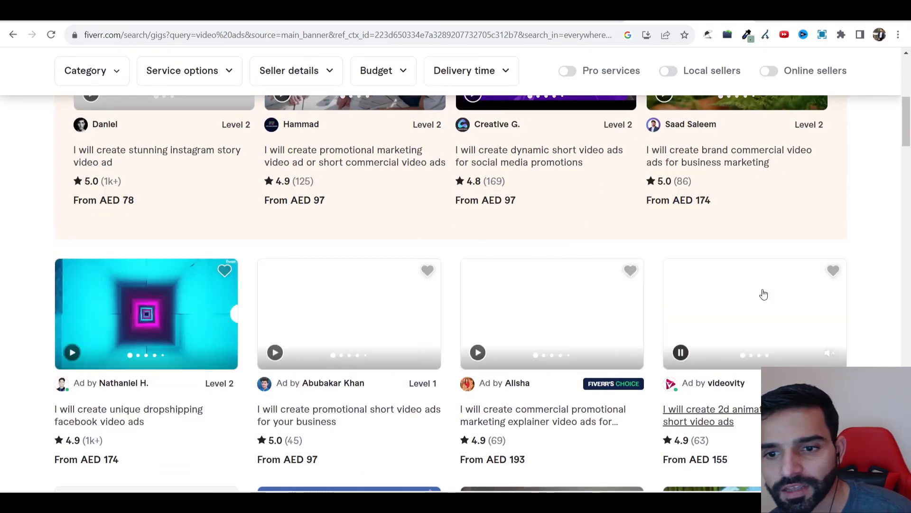
{"action": "scroll", "coordinate": [624, 339], "scroll_direction": "up", "scroll_amount": 6}
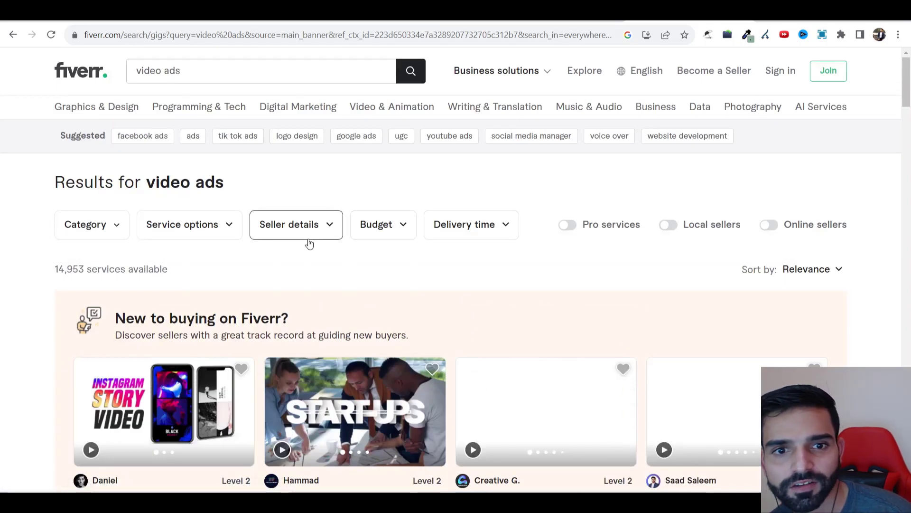
{"action": "scroll", "coordinate": [510, 174], "scroll_direction": "down", "scroll_amount": 6}
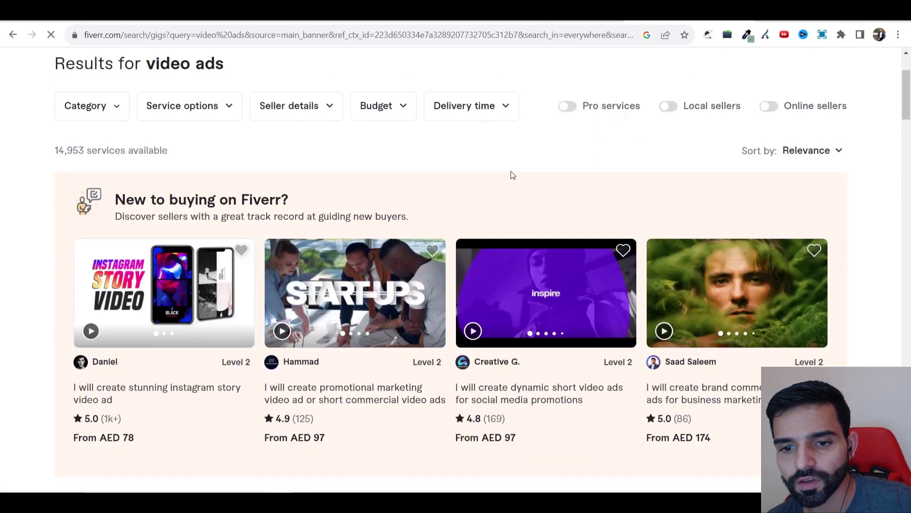
{"action": "scroll", "coordinate": [469, 233], "scroll_direction": "down", "scroll_amount": 4}
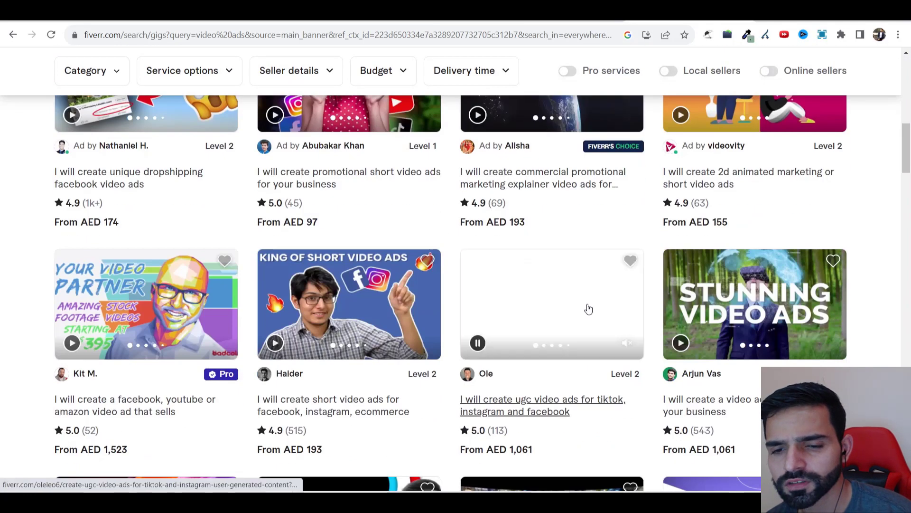
{"action": "scroll", "coordinate": [427, 214], "scroll_direction": "down", "scroll_amount": 5}
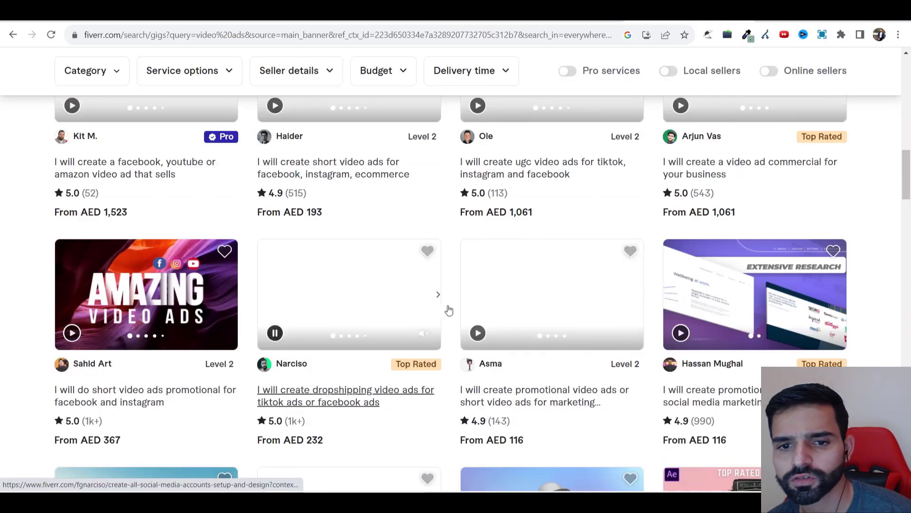
{"action": "scroll", "coordinate": [449, 308], "scroll_direction": "down", "scroll_amount": 4}
{"action": "scroll", "coordinate": [465, 285], "scroll_direction": "up", "scroll_amount": 10}
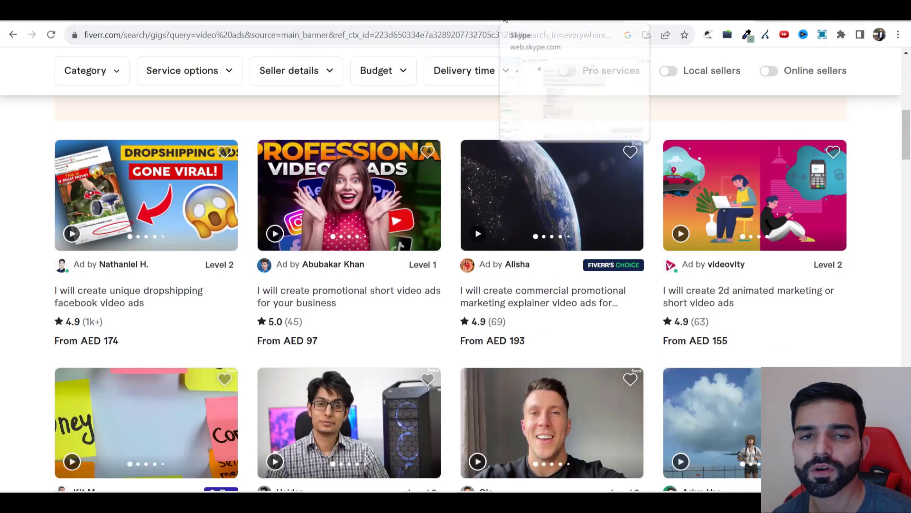
Step: Switch to the Google Ads Campaigns page for the Direct linking August 2023 account
{"action": "left_click", "coordinate": [71, 12]}
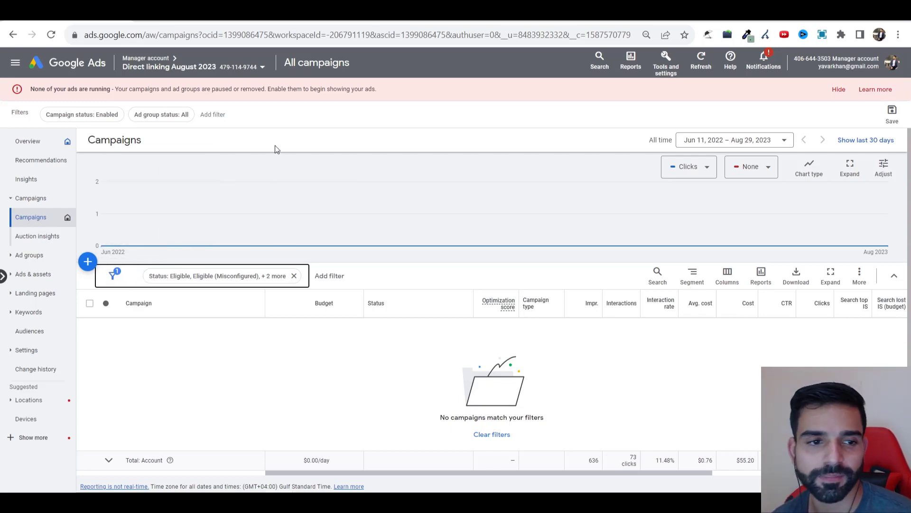
Step: Start a new Video campaign without goal guidance, keeping the Get views subtype
{"action": "left_click", "coordinate": [92, 265]}
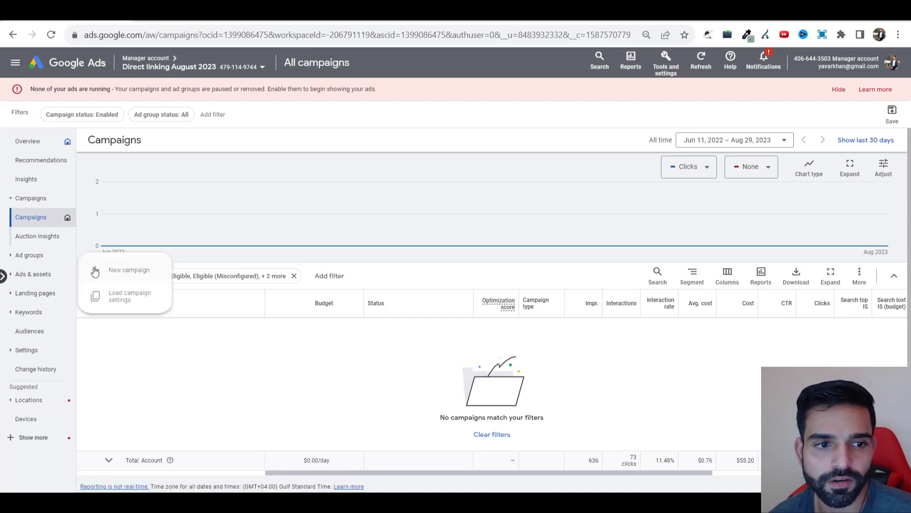
{"action": "left_click", "coordinate": [121, 272]}
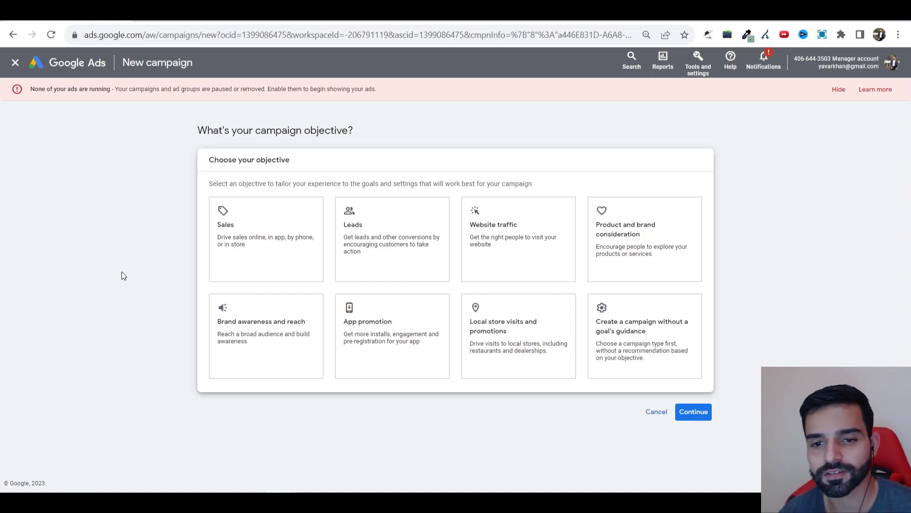
{"action": "left_click", "coordinate": [593, 319]}
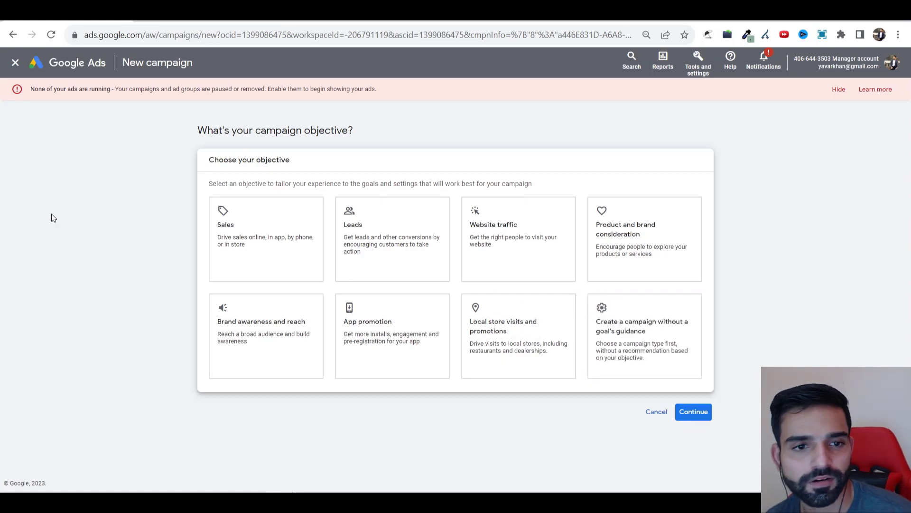
{"action": "left_click", "coordinate": [646, 343]}
{"action": "scroll", "coordinate": [360, 238], "scroll_direction": "down", "scroll_amount": 4}
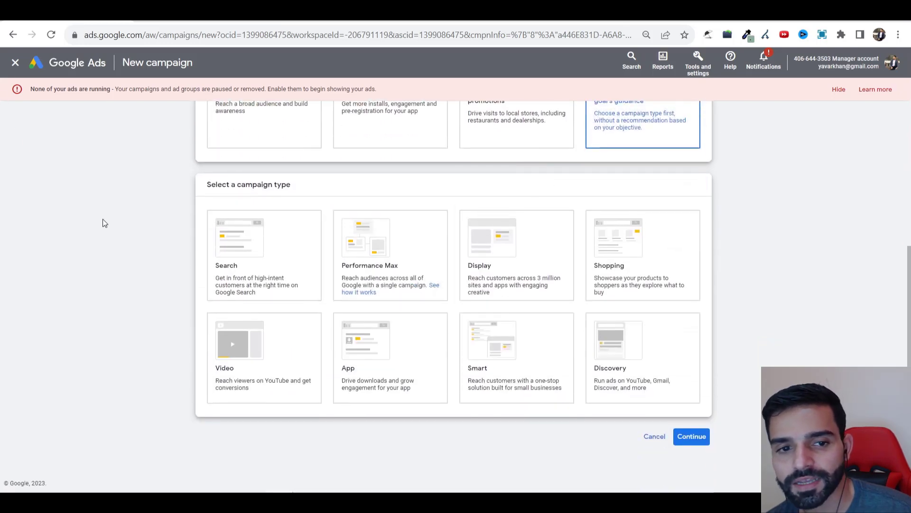
{"action": "left_click", "coordinate": [259, 372]}
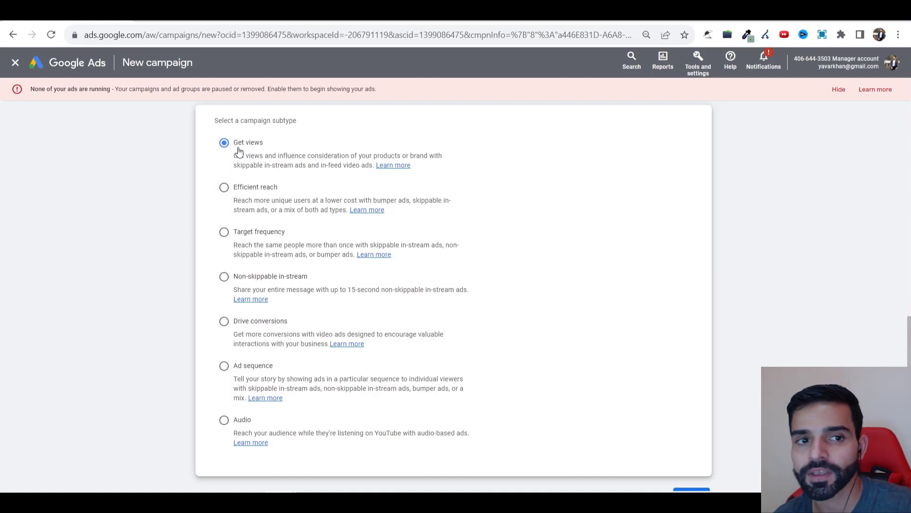
{"action": "scroll", "coordinate": [239, 152], "scroll_direction": "down", "scroll_amount": 2}
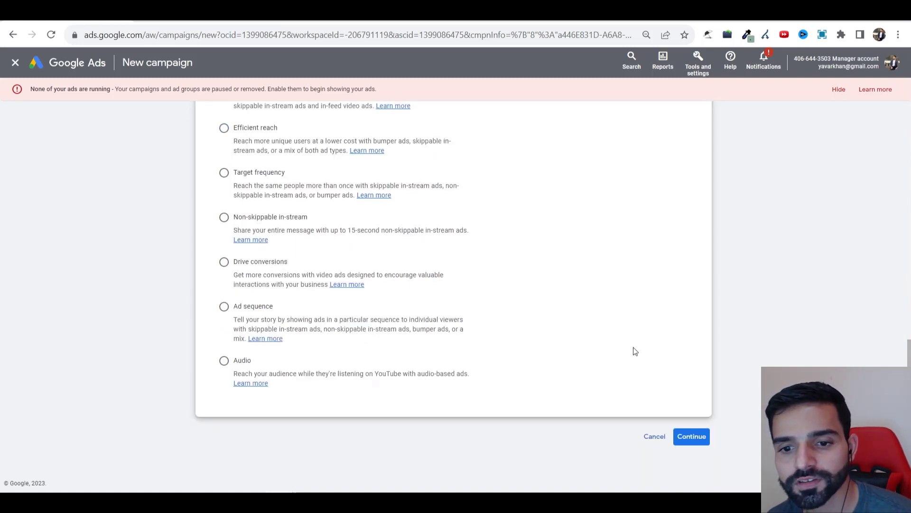
{"action": "left_click", "coordinate": [686, 435]}
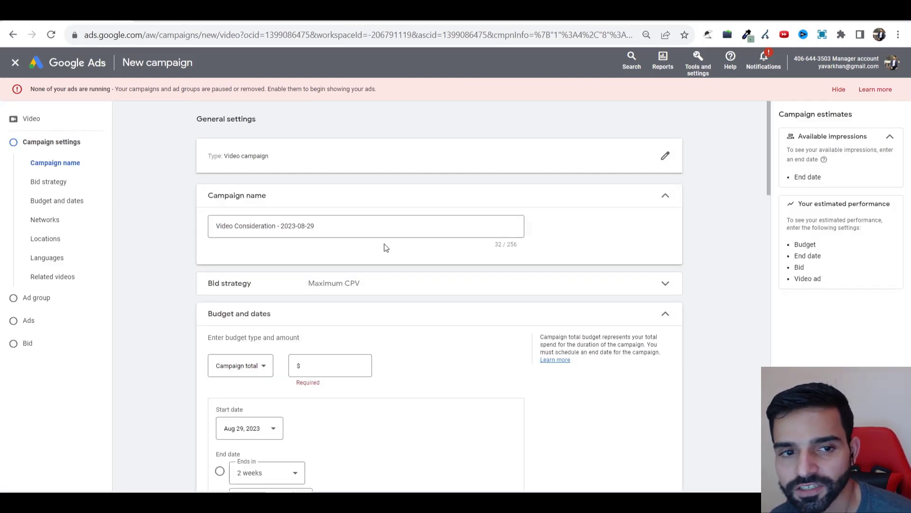
Step: Set the campaign budget to $50.00 as a daily budget
{"action": "scroll", "coordinate": [384, 248], "scroll_direction": "down", "scroll_amount": 3}
{"action": "left_click", "coordinate": [315, 247]}
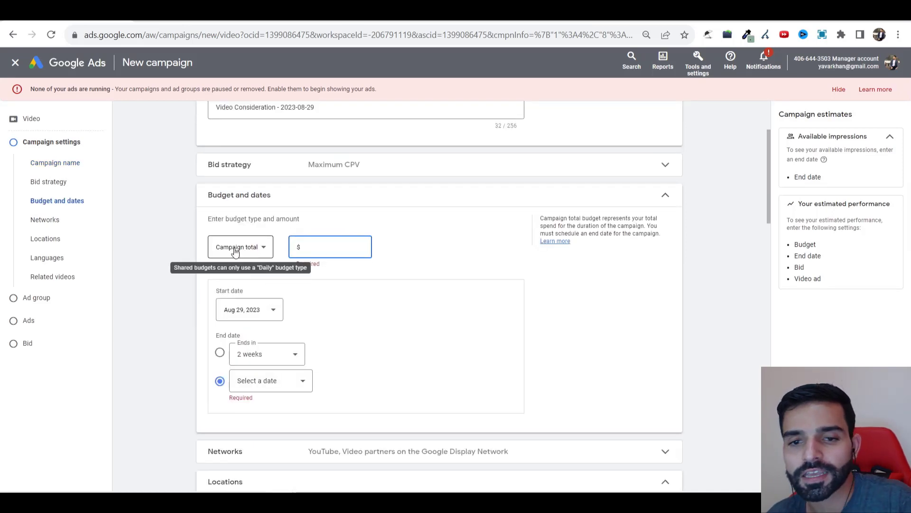
{"action": "type", "text": "50.00"}
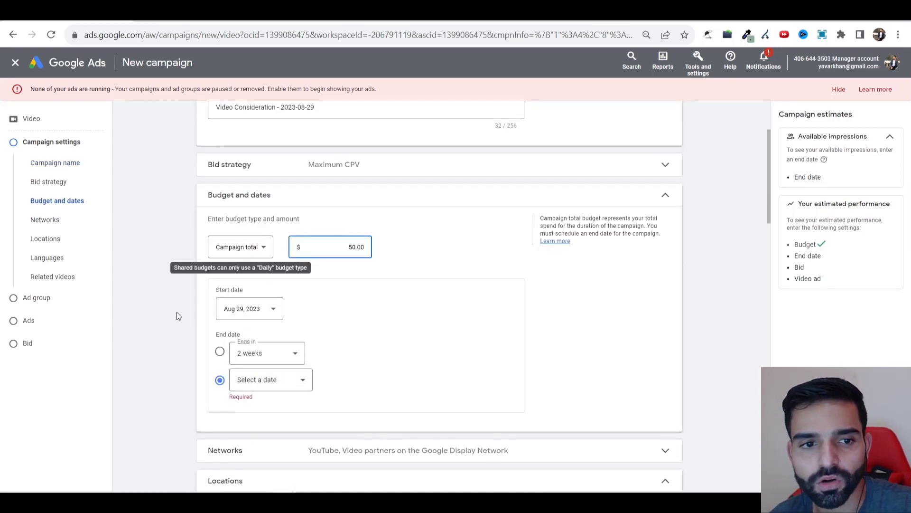
{"action": "left_click", "coordinate": [236, 248]}
{"action": "left_click", "coordinate": [239, 255]}
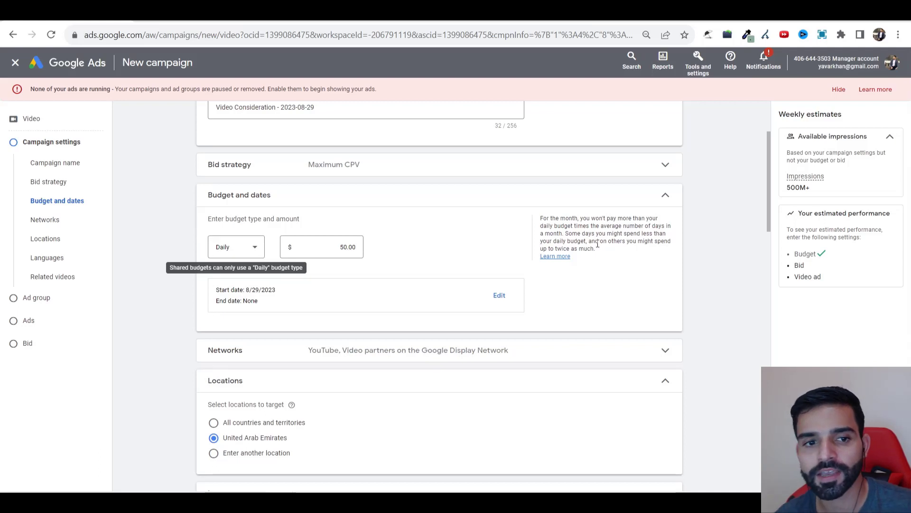
{"action": "left_click_drag", "start_coordinate": [826, 190], "coordinate": [706, 191]}
{"action": "left_click", "coordinate": [147, 284]}
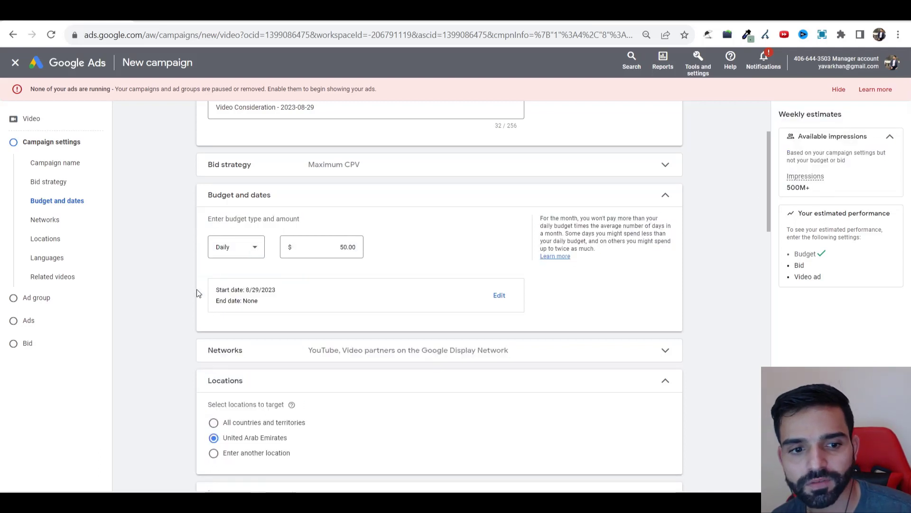
Step: Target the United States and Canada as custom campaign locations
{"action": "left_click", "coordinate": [214, 453]}
{"action": "scroll", "coordinate": [245, 441], "scroll_direction": "down", "scroll_amount": 3}
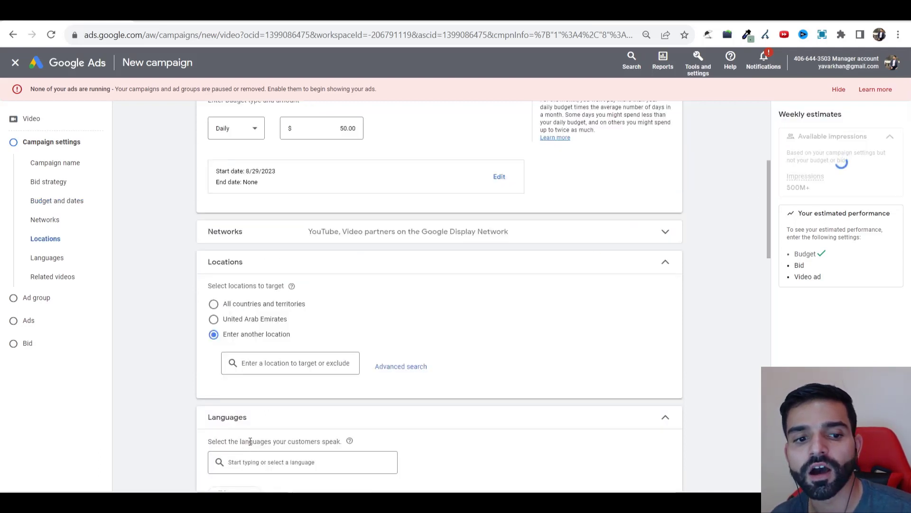
{"action": "left_click", "coordinate": [285, 367]}
{"action": "type", "text": "united"}
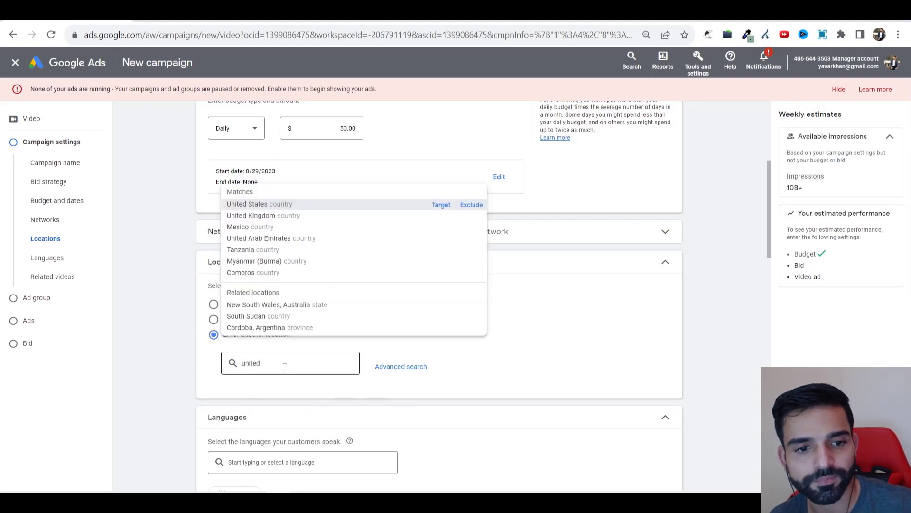
{"action": "left_click", "coordinate": [441, 204]}
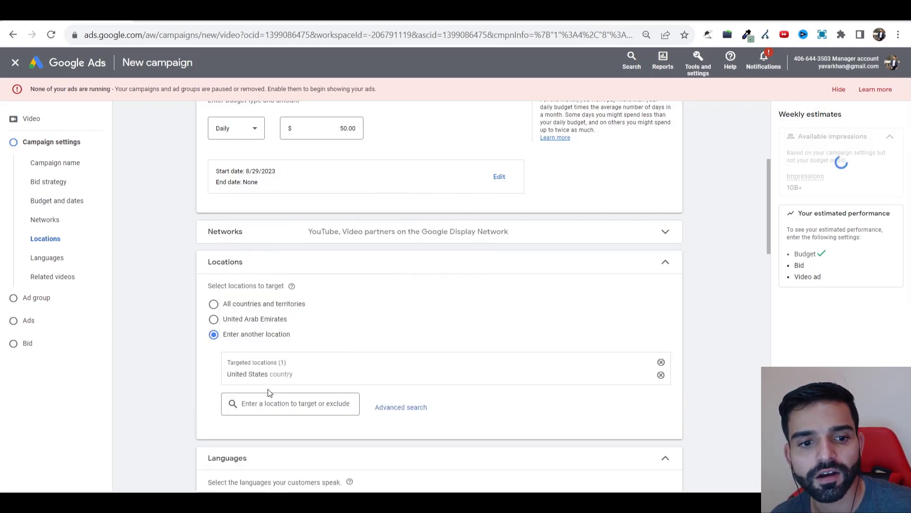
{"action": "left_click", "coordinate": [266, 401]}
{"action": "type", "text": "canada"}
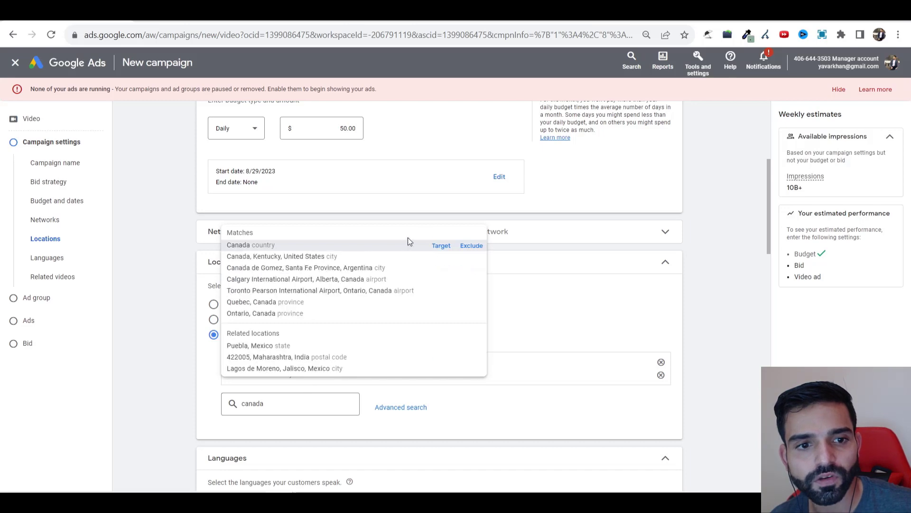
{"action": "left_click", "coordinate": [442, 245]}
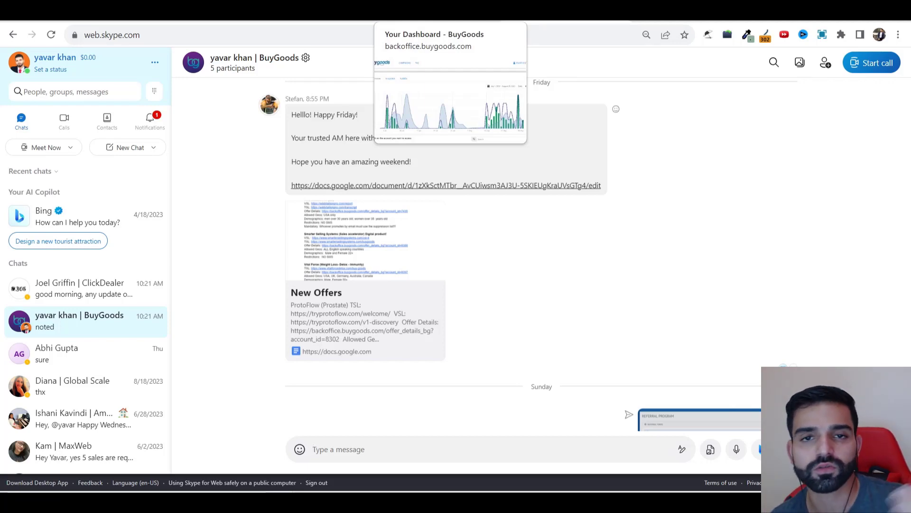
Step: Check the BuyGoods dashboard and Skype chat, then return to the new Google Ads campaign
{"action": "left_click", "coordinate": [441, 13]}
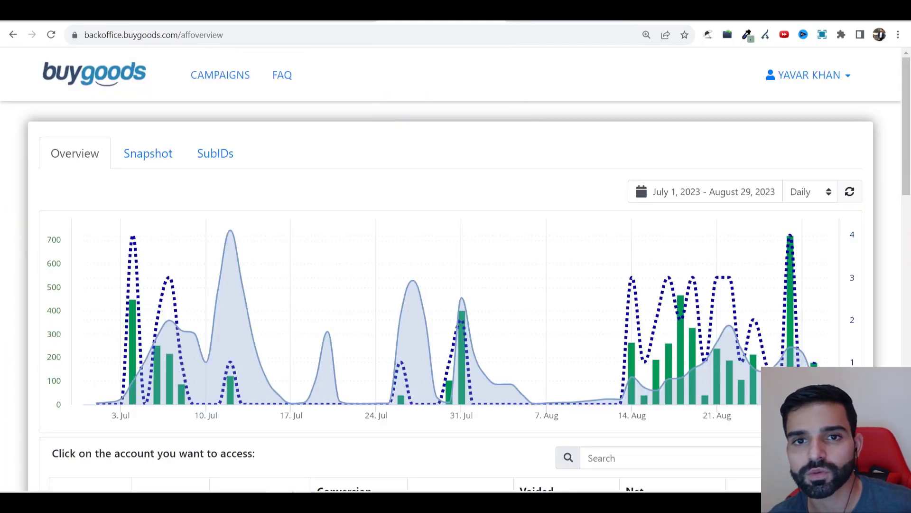
{"action": "left_click", "coordinate": [565, 13]}
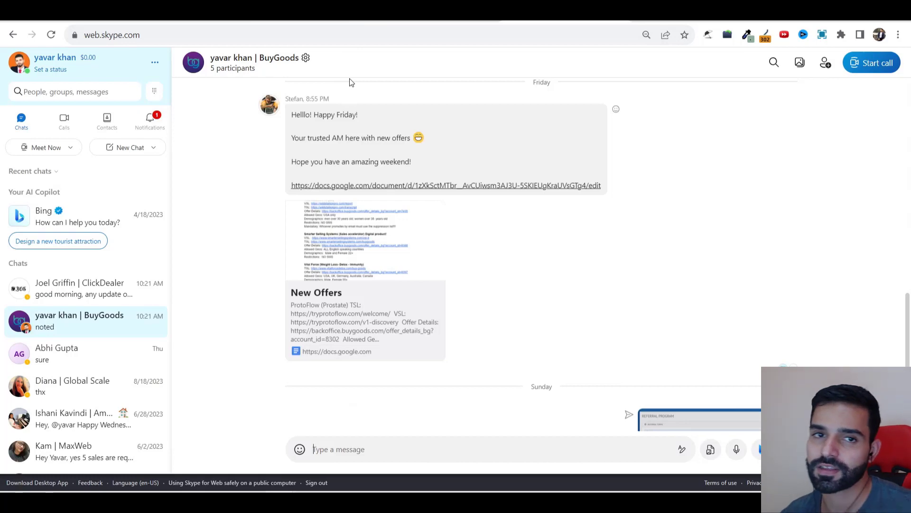
{"action": "left_click", "coordinate": [199, 13]}
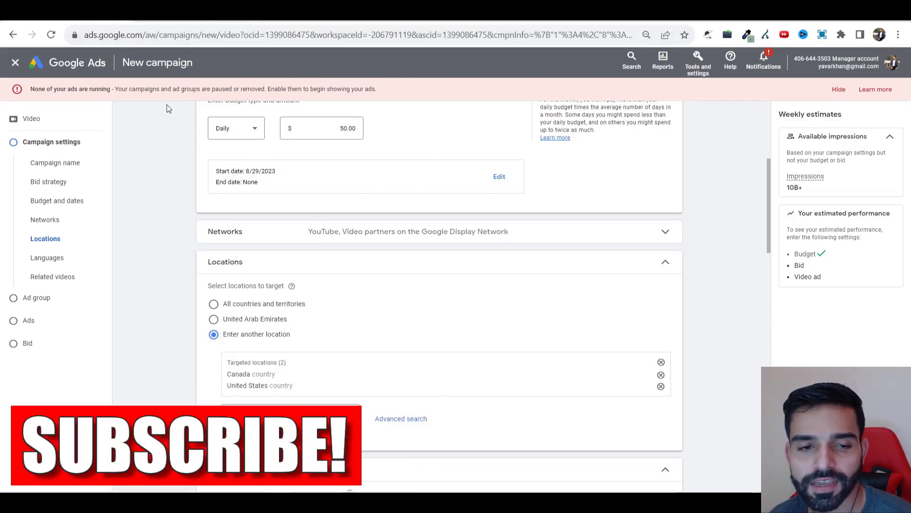
Step: Add English as the campaign's targeted language
{"action": "scroll", "coordinate": [240, 237], "scroll_direction": "down", "scroll_amount": 3}
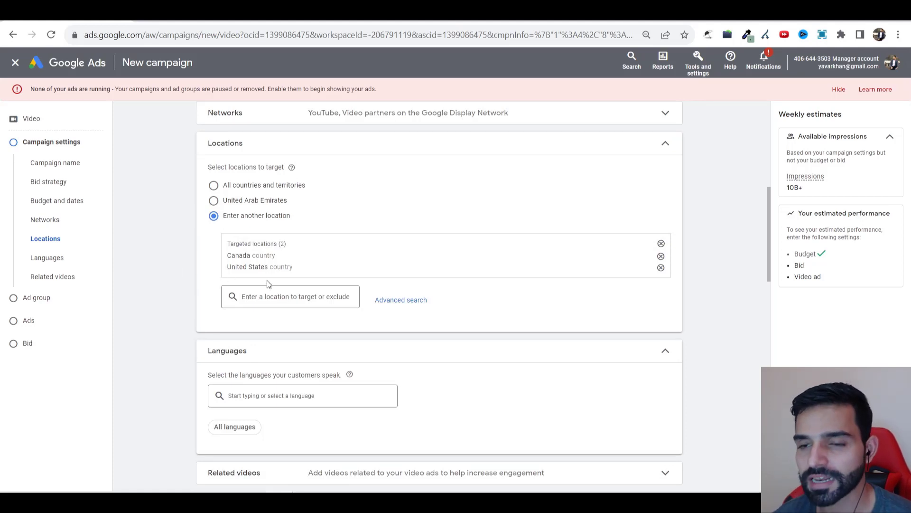
{"action": "left_click", "coordinate": [295, 394]}
{"action": "type", "text": "eng"}
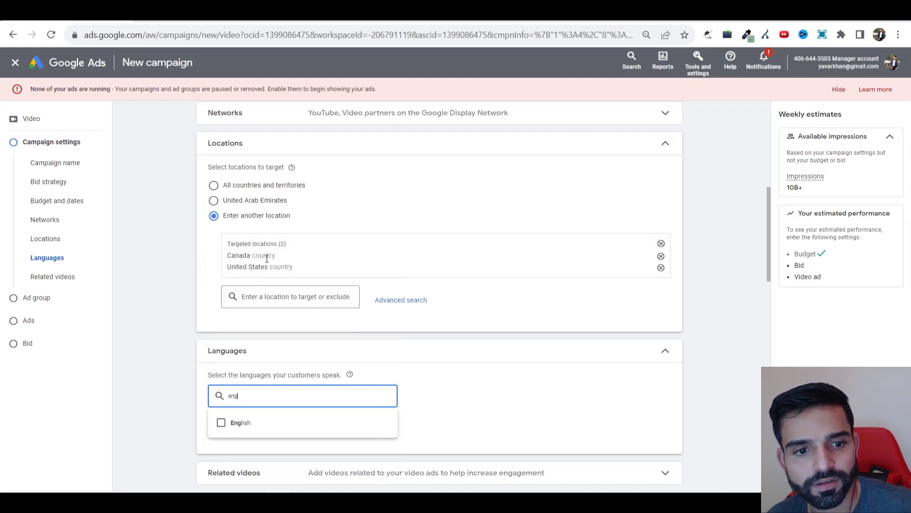
{"action": "left_click", "coordinate": [245, 424]}
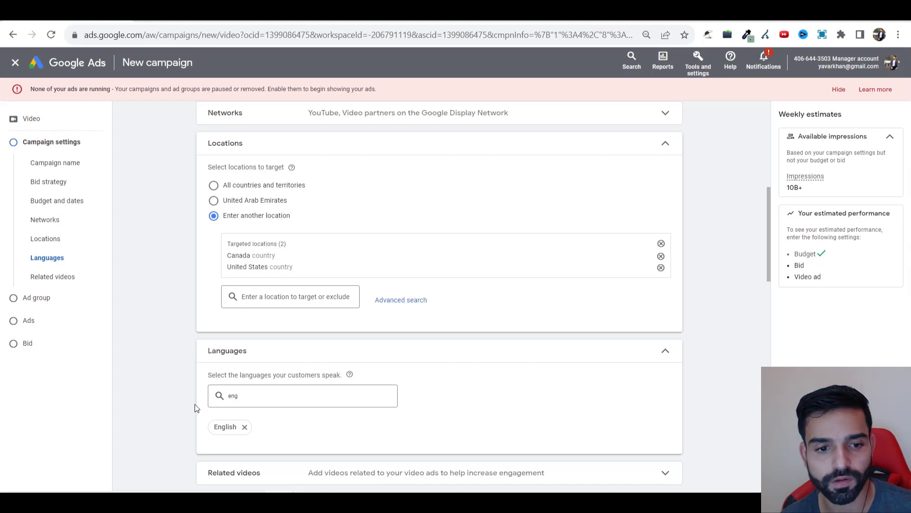
{"action": "scroll", "coordinate": [324, 395], "scroll_direction": "down", "scroll_amount": 5}
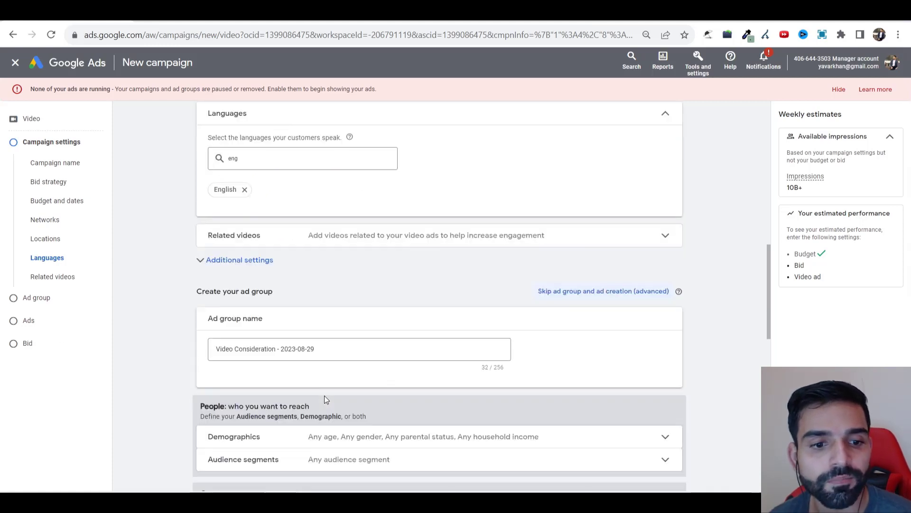
Step: Use specific device targeting that excludes TV screens
{"action": "left_click", "coordinate": [245, 261]}
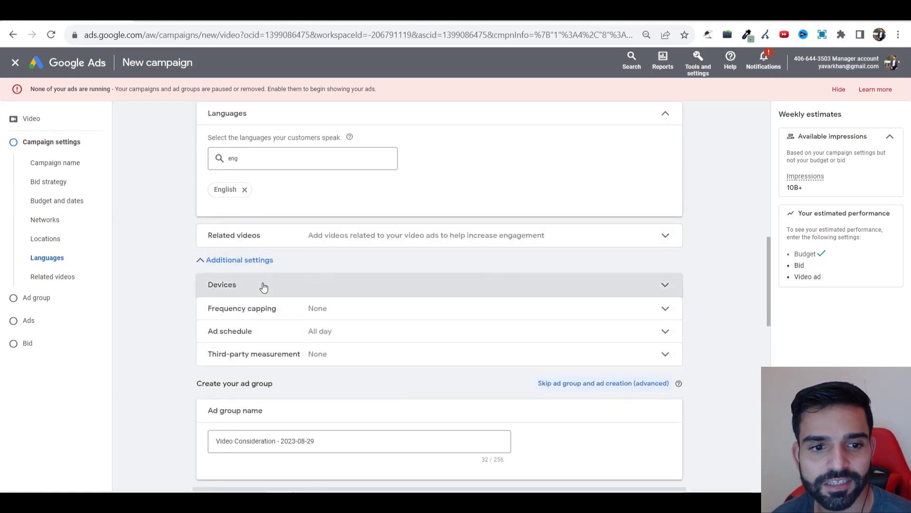
{"action": "left_click", "coordinate": [263, 287]}
{"action": "left_click", "coordinate": [259, 337]}
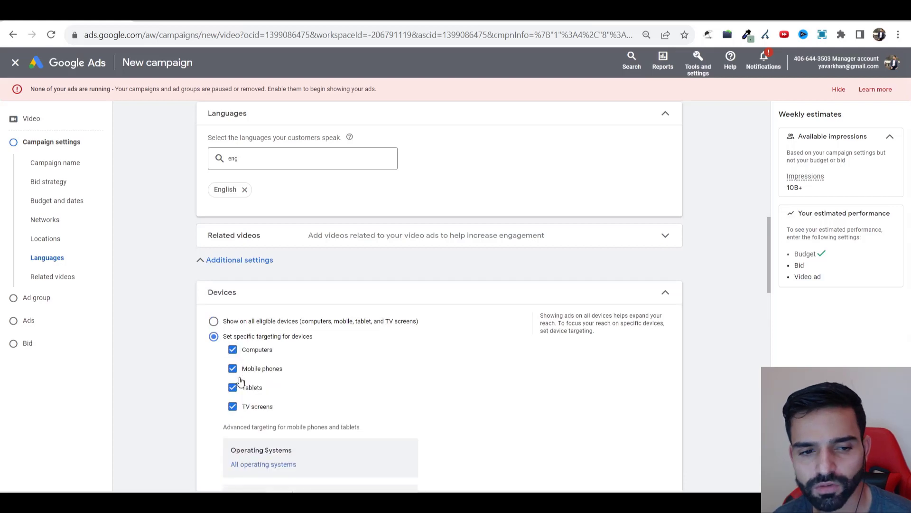
{"action": "left_click", "coordinate": [233, 406]}
{"action": "scroll", "coordinate": [194, 368], "scroll_direction": "down", "scroll_amount": 3}
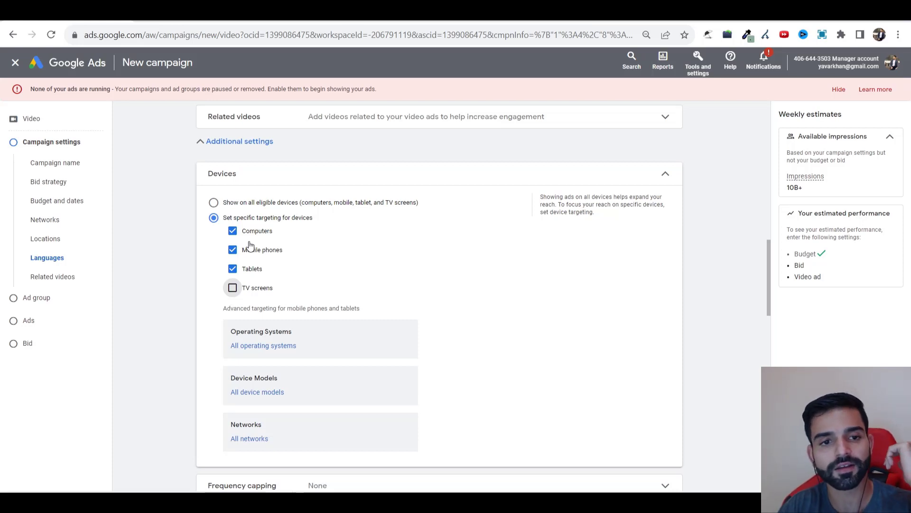
{"action": "scroll", "coordinate": [226, 260], "scroll_direction": "down", "scroll_amount": 3}
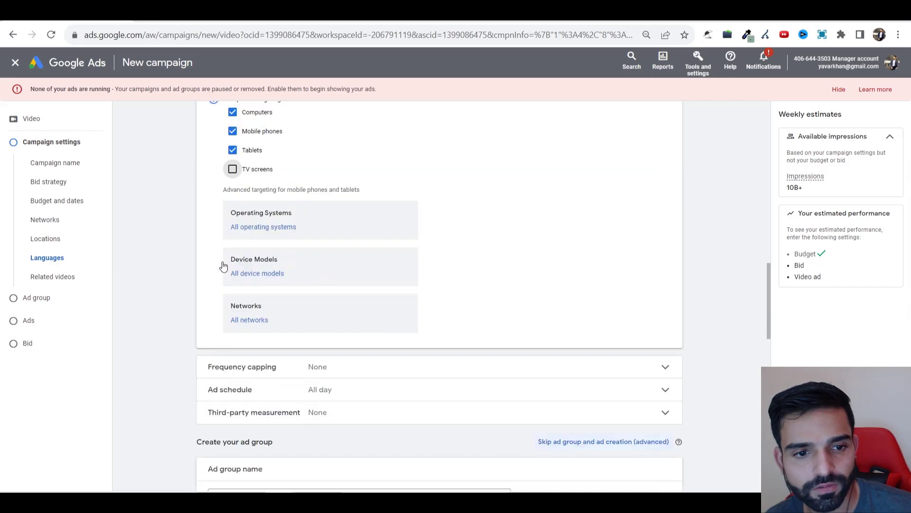
Step: Cap impression frequency at 3 impressions per week
{"action": "left_click", "coordinate": [261, 367]}
{"action": "scroll", "coordinate": [260, 361], "scroll_direction": "down", "scroll_amount": 3}
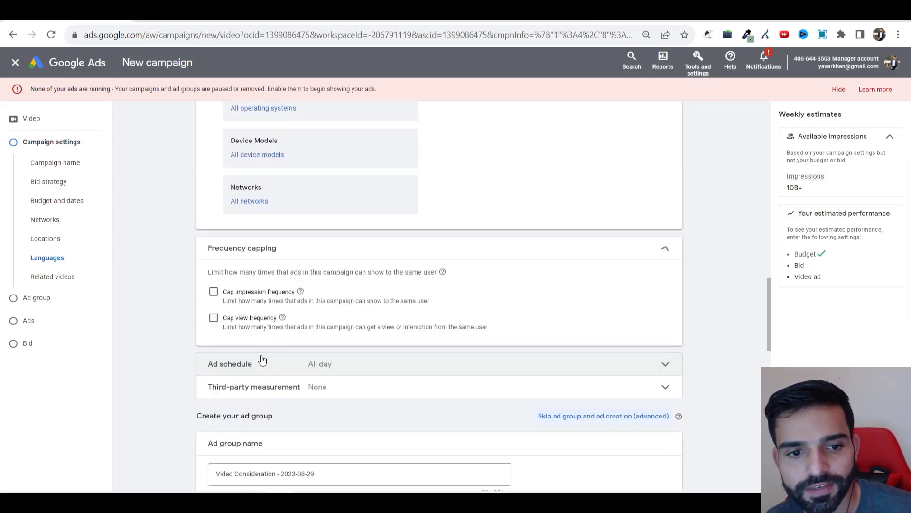
{"action": "left_click", "coordinate": [243, 294]}
{"action": "left_click", "coordinate": [260, 336]}
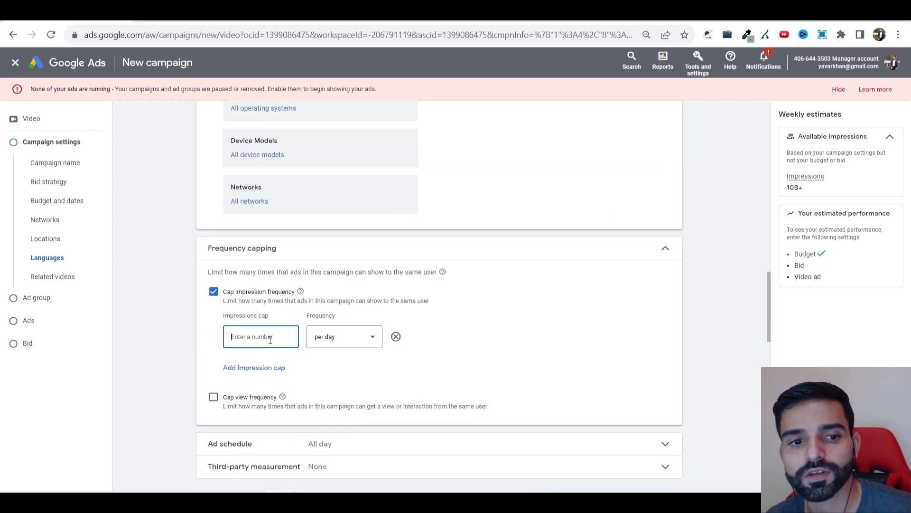
{"action": "type", "text": "3"}
{"action": "left_click", "coordinate": [342, 341]}
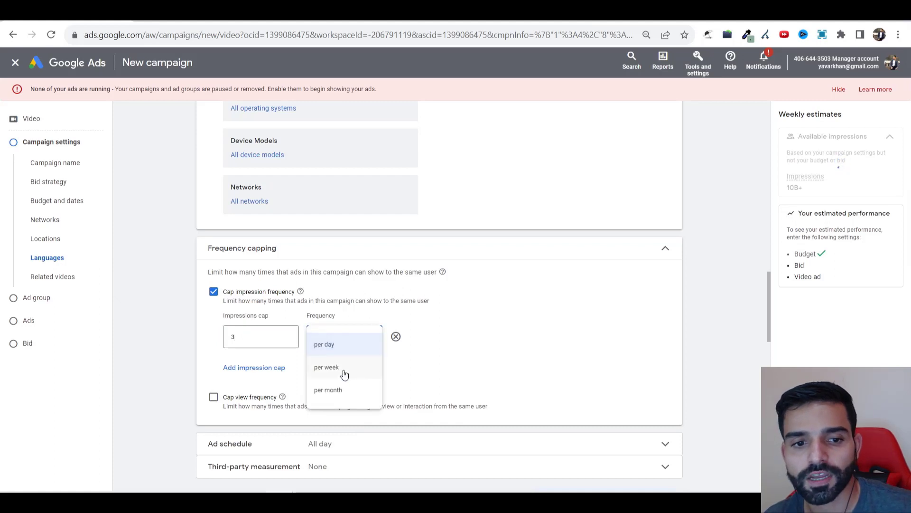
{"action": "left_click", "coordinate": [343, 370]}
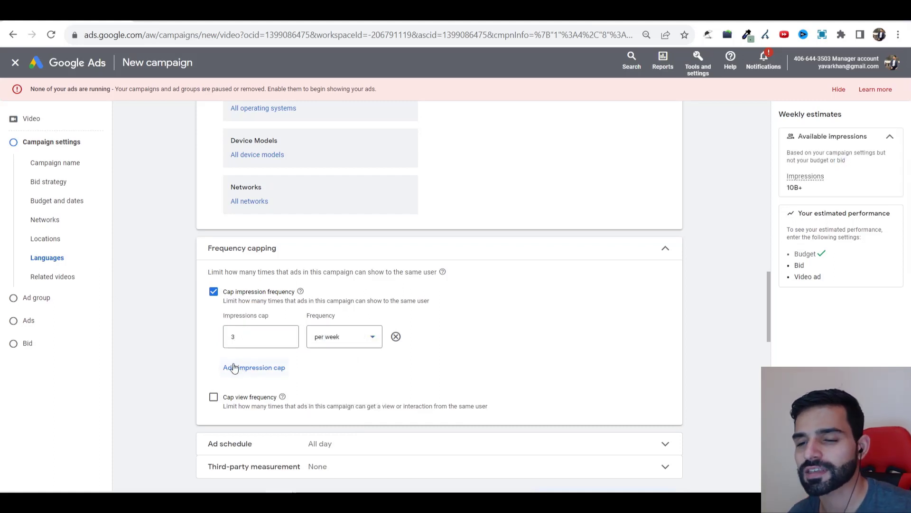
{"action": "scroll", "coordinate": [293, 362], "scroll_direction": "down", "scroll_amount": 3}
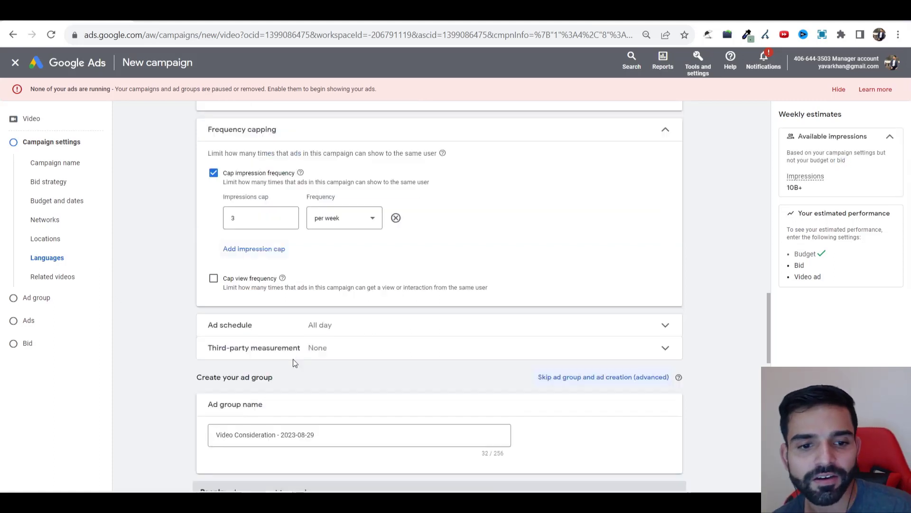
{"action": "scroll", "coordinate": [290, 331], "scroll_direction": "down", "scroll_amount": 2}
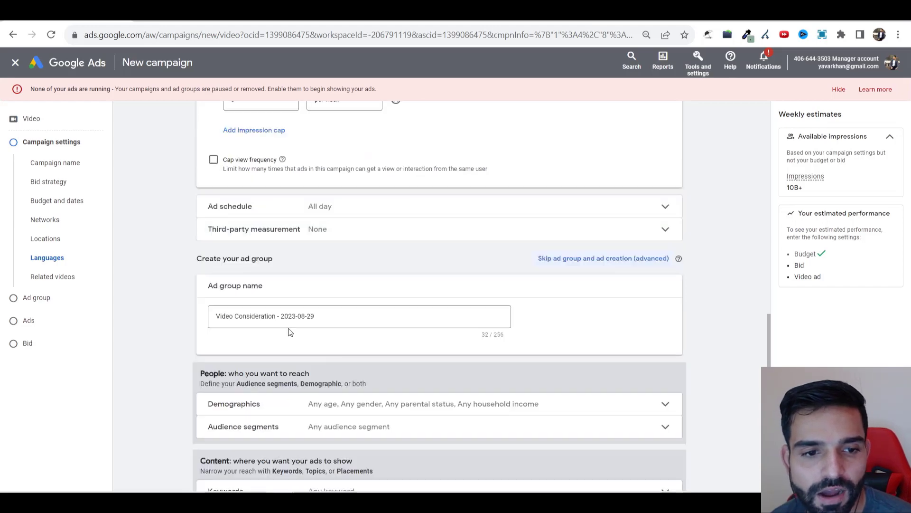
Step: Remove the 18–24 and 25–34 age ranges from demographic targeting, then go to ClickBank
{"action": "left_click", "coordinate": [289, 400]}
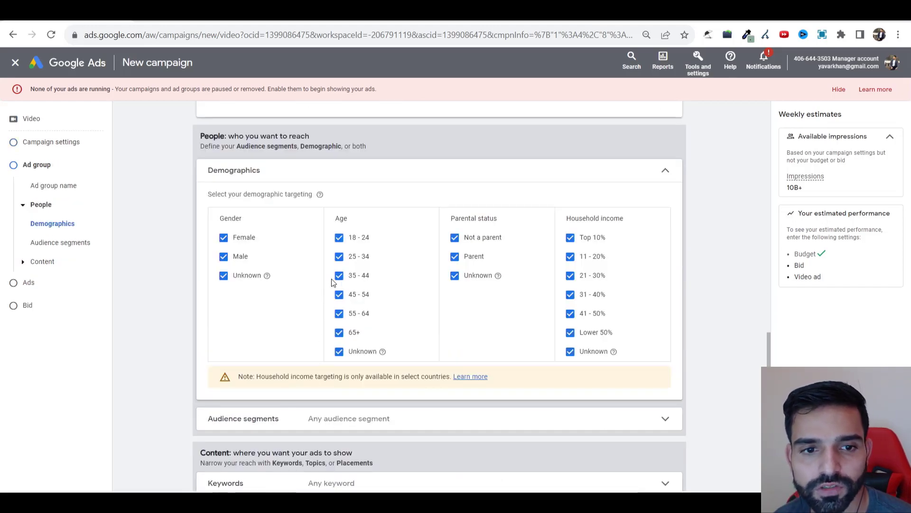
{"action": "left_click", "coordinate": [358, 238]}
{"action": "left_click", "coordinate": [356, 258]}
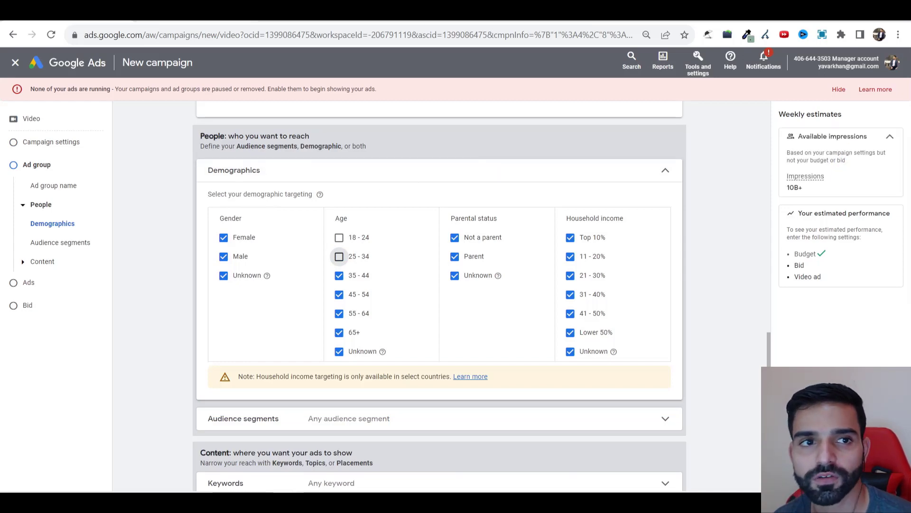
{"action": "left_click", "coordinate": [166, 19]}
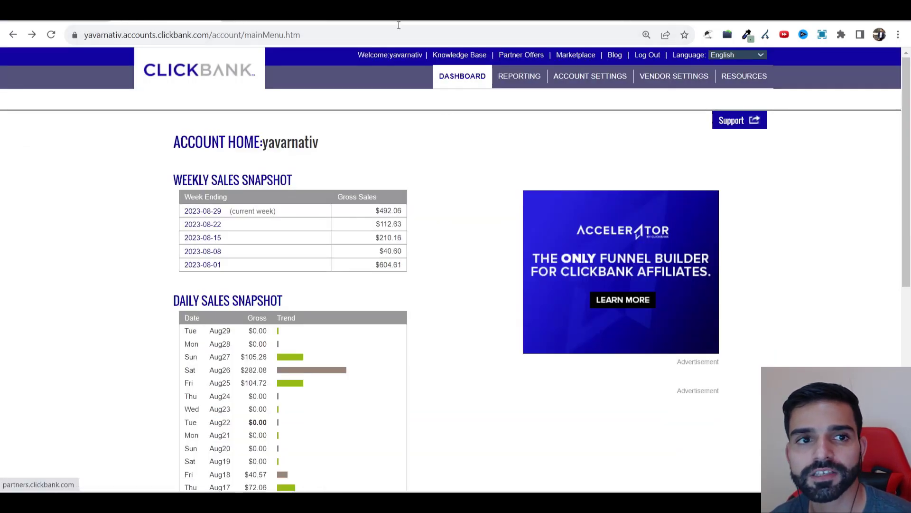
Step: Browse ClickBank's Top Offers marketplace and review Liv Pure's affiliate page
{"action": "left_click", "coordinate": [262, 18]}
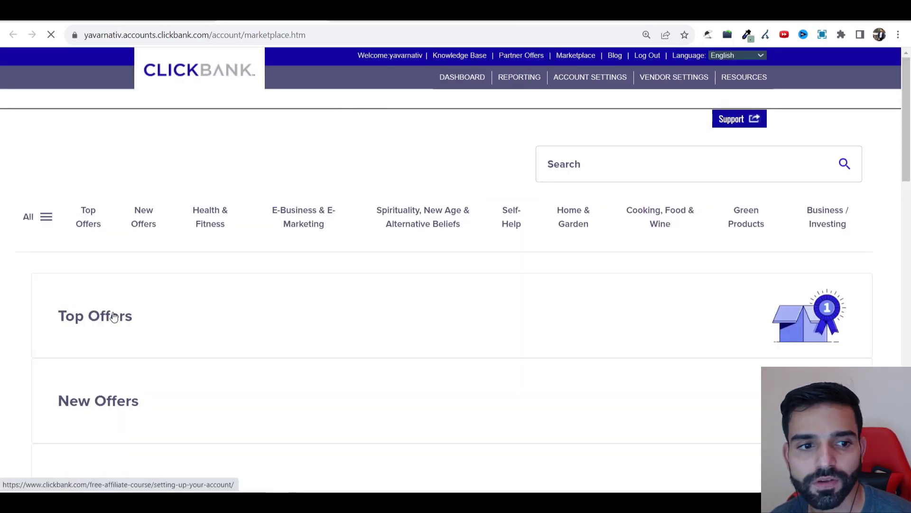
{"action": "left_click", "coordinate": [617, 320]}
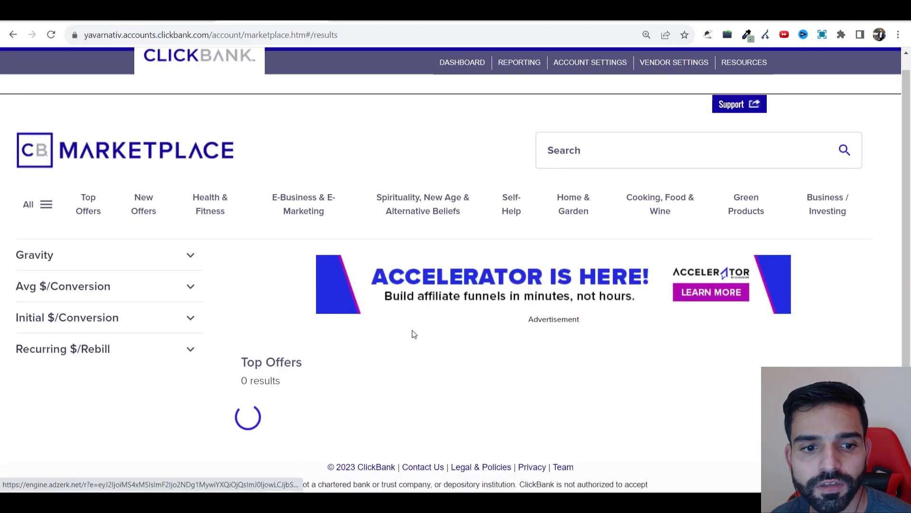
{"action": "scroll", "coordinate": [474, 342], "scroll_direction": "down", "scroll_amount": 5}
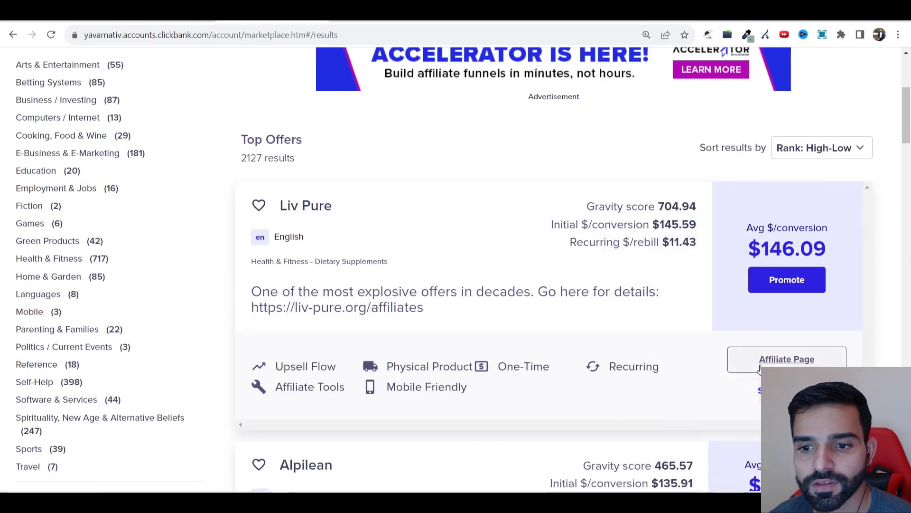
{"action": "left_click", "coordinate": [337, 307]}
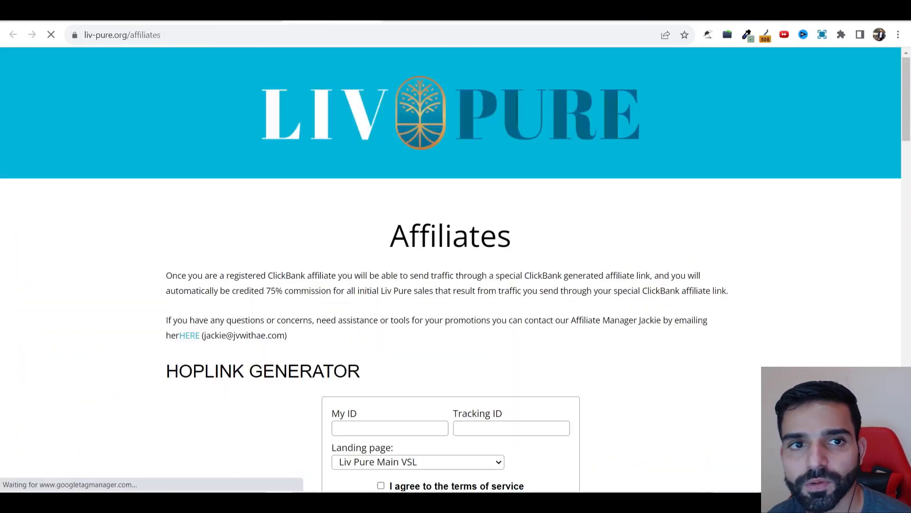
{"action": "scroll", "coordinate": [383, 278], "scroll_direction": "down", "scroll_amount": 20}
{"action": "scroll", "coordinate": [381, 275], "scroll_direction": "up", "scroll_amount": 20}
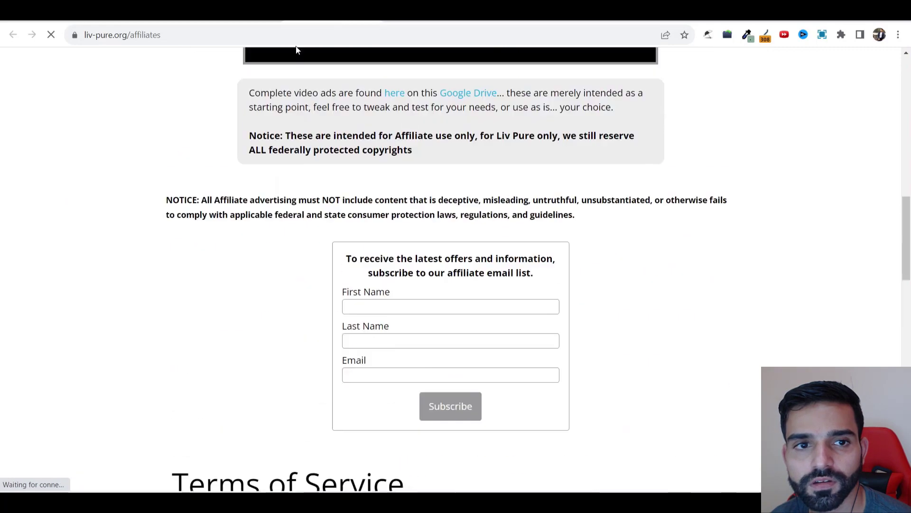
{"action": "left_click", "coordinate": [266, 12]}
Step: Open Alpilean's affiliates page from the Top Offers listing
{"action": "scroll", "coordinate": [393, 213], "scroll_direction": "down", "scroll_amount": 5}
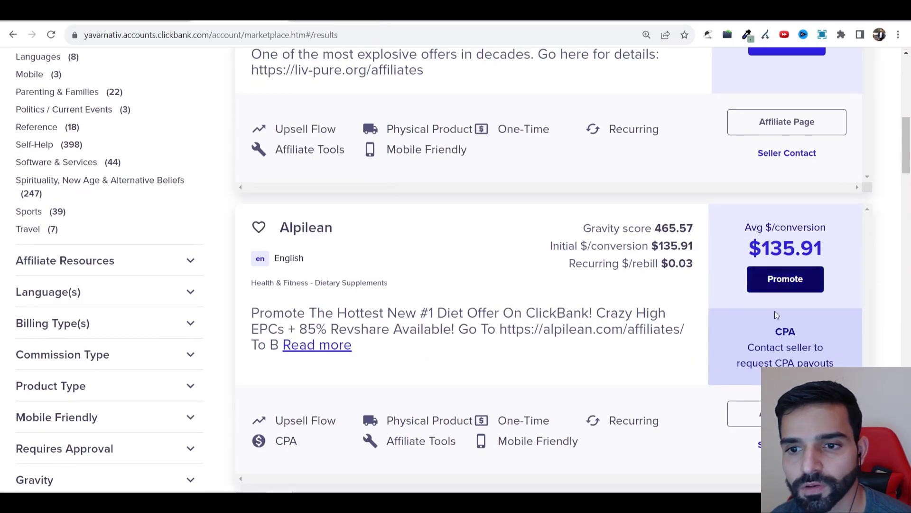
{"action": "left_click", "coordinate": [593, 329]}
{"action": "left_click", "coordinate": [333, 19]}
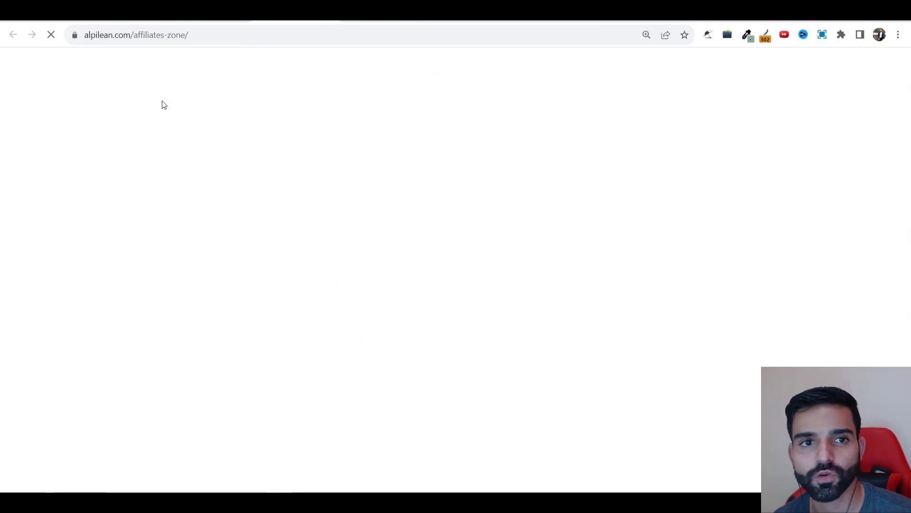
Step: Highlight Alpilean's demographics guidance (ages 40–85, mostly mobile, female, USA), then return to ClickBank
{"action": "scroll", "coordinate": [336, 158], "scroll_direction": "down", "scroll_amount": 15}
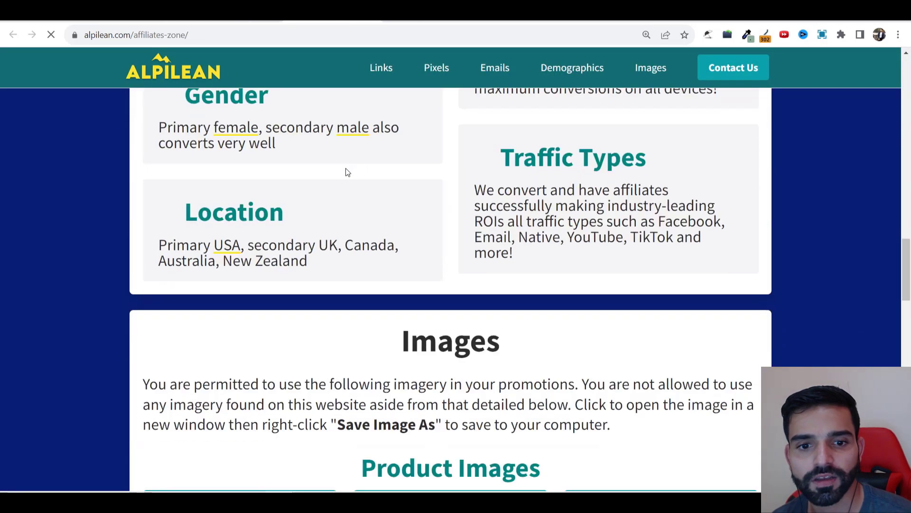
{"action": "scroll", "coordinate": [234, 248], "scroll_direction": "up", "scroll_amount": 2}
{"action": "scroll", "coordinate": [271, 246], "scroll_direction": "up", "scroll_amount": 3}
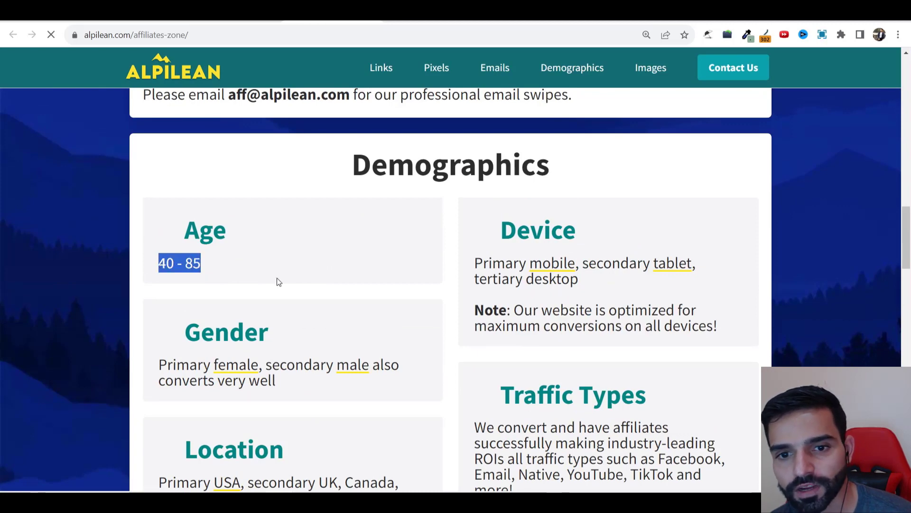
{"action": "left_click_drag", "start_coordinate": [513, 263], "coordinate": [678, 283]}
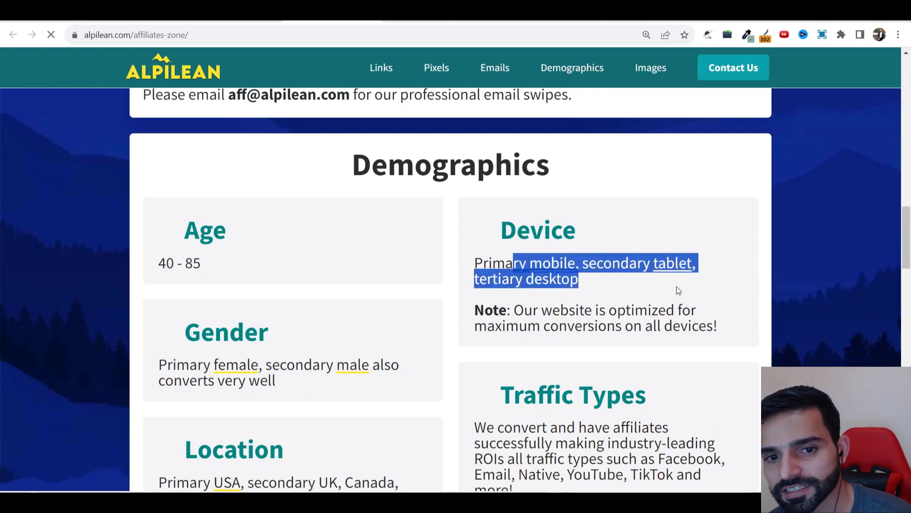
{"action": "left_click", "coordinate": [507, 269]}
{"action": "left_click_drag", "start_coordinate": [503, 278], "coordinate": [403, 282]}
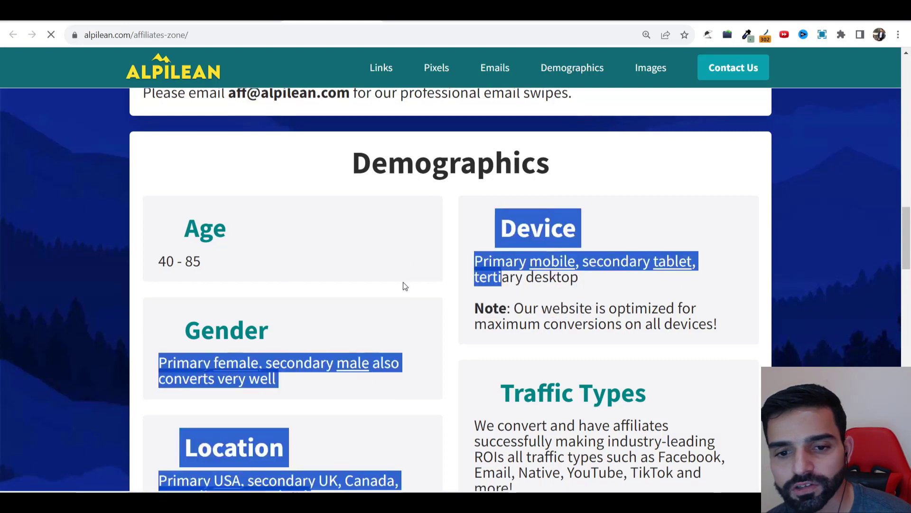
{"action": "scroll", "coordinate": [403, 282], "scroll_direction": "down", "scroll_amount": 6}
{"action": "scroll", "coordinate": [703, 312], "scroll_direction": "up", "scroll_amount": 4}
{"action": "key", "text": "ctrl+shift+Tab"}
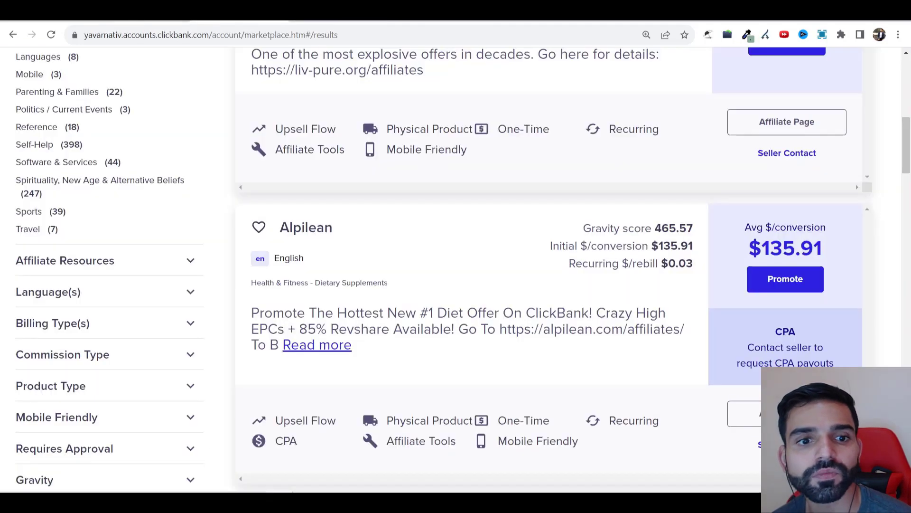
Step: Exclude the 35–44 age group and leave audience segments at any after browsing the categories
{"action": "key", "text": "ctrl+shift+Tab"}
{"action": "key", "text": "ctrl+shift+Tab"}
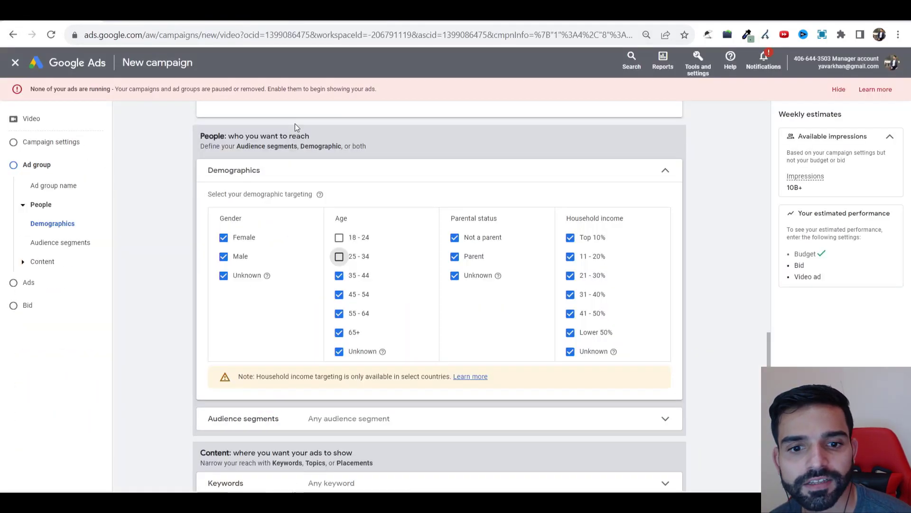
{"action": "left_click", "coordinate": [359, 277]}
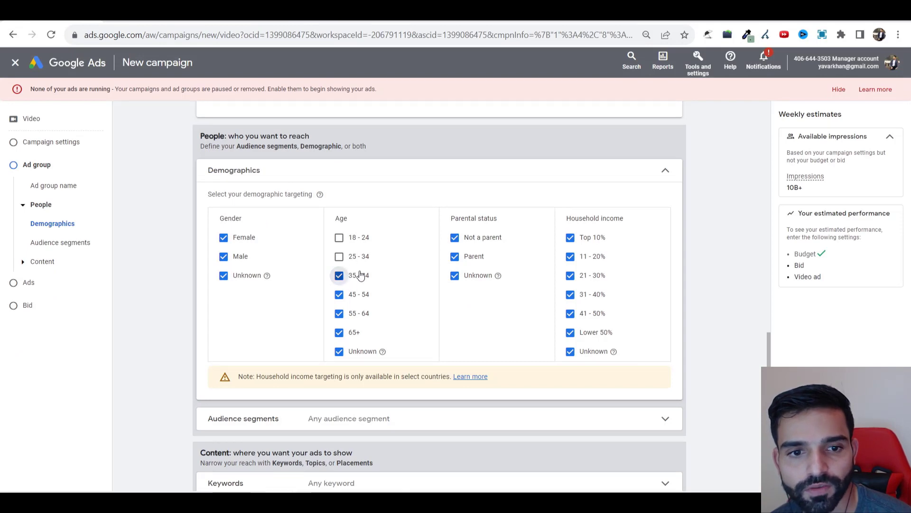
{"action": "scroll", "coordinate": [356, 280], "scroll_direction": "down", "scroll_amount": 2}
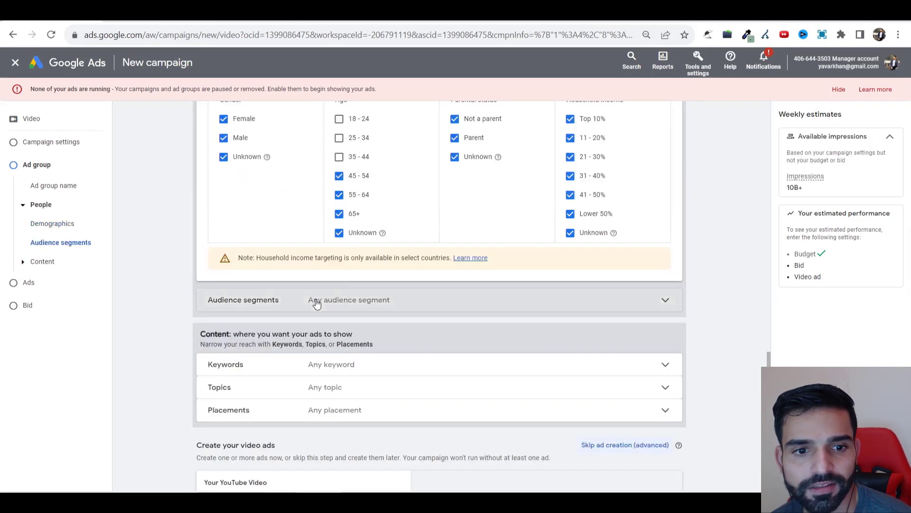
{"action": "left_click", "coordinate": [312, 301]}
{"action": "scroll", "coordinate": [284, 287], "scroll_direction": "down", "scroll_amount": 2}
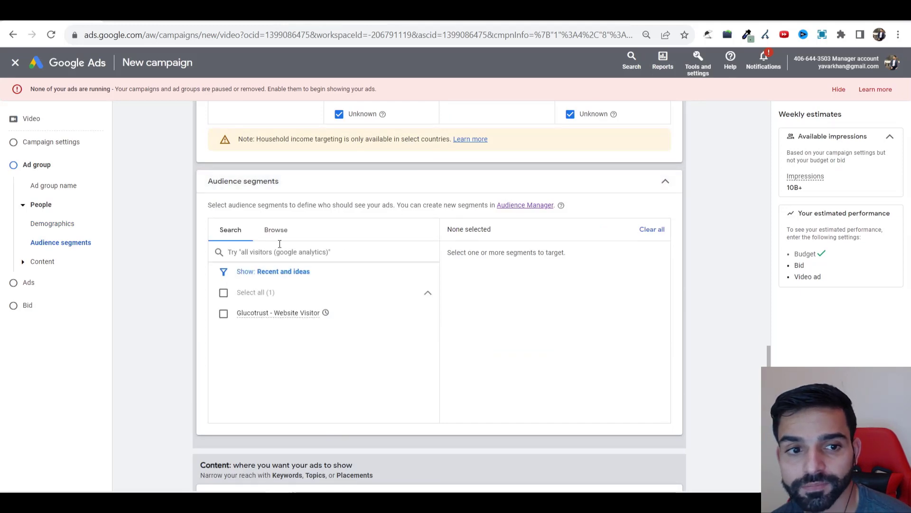
{"action": "left_click", "coordinate": [277, 238]}
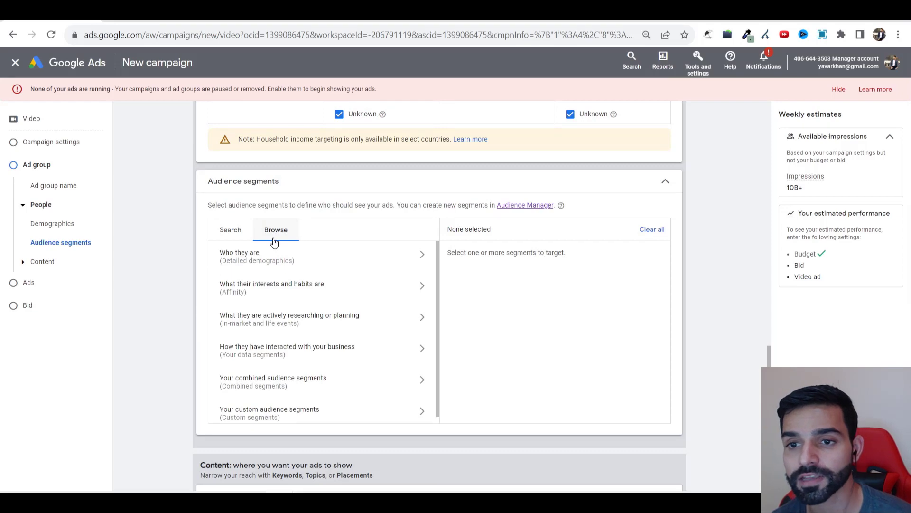
{"action": "left_click", "coordinate": [423, 188]}
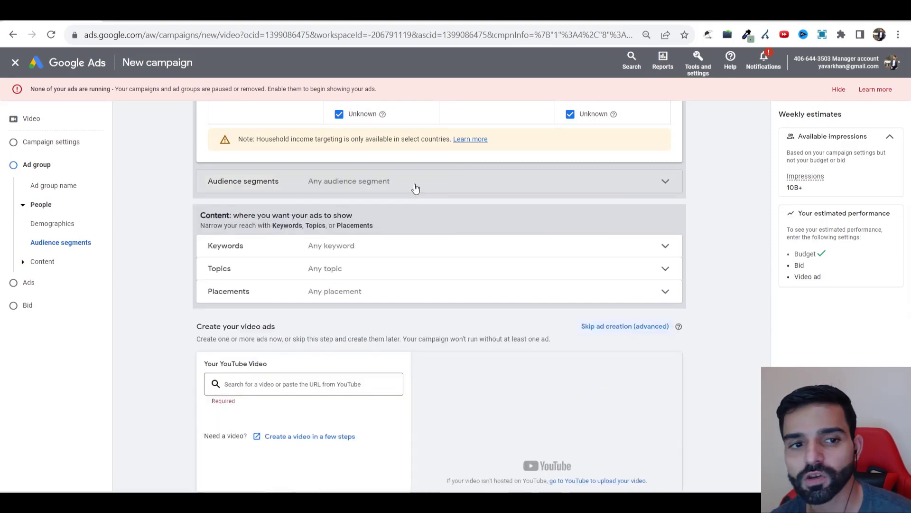
Step: Expand the Keywords targeting row and launch Keyword Planner from Tools and settings in another tab
{"action": "left_click", "coordinate": [351, 247]}
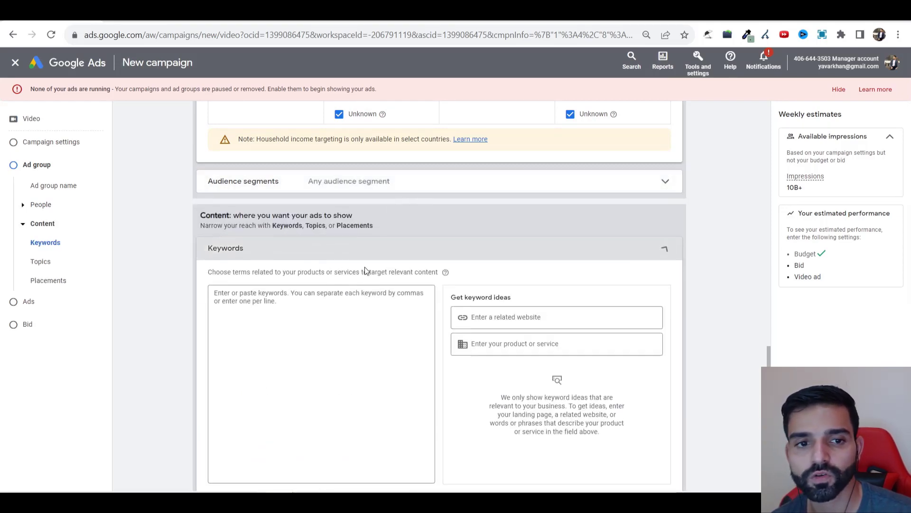
{"action": "left_click", "coordinate": [539, 325]}
{"action": "left_click", "coordinate": [697, 65]}
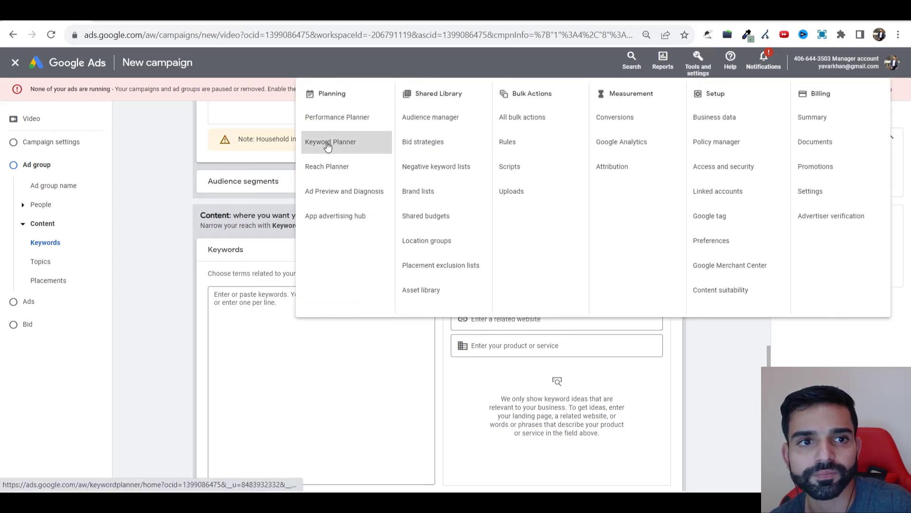
{"action": "left_click", "coordinate": [327, 143]}
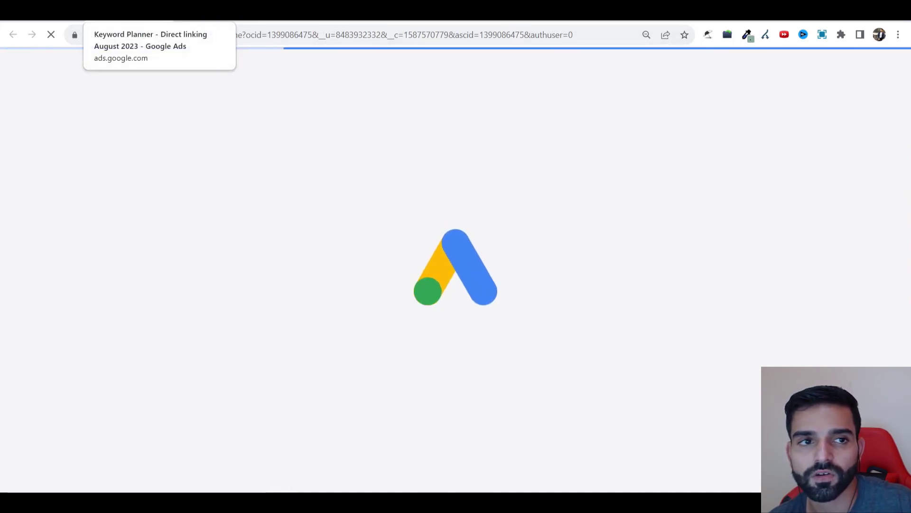
{"action": "left_click", "coordinate": [44, 11]}
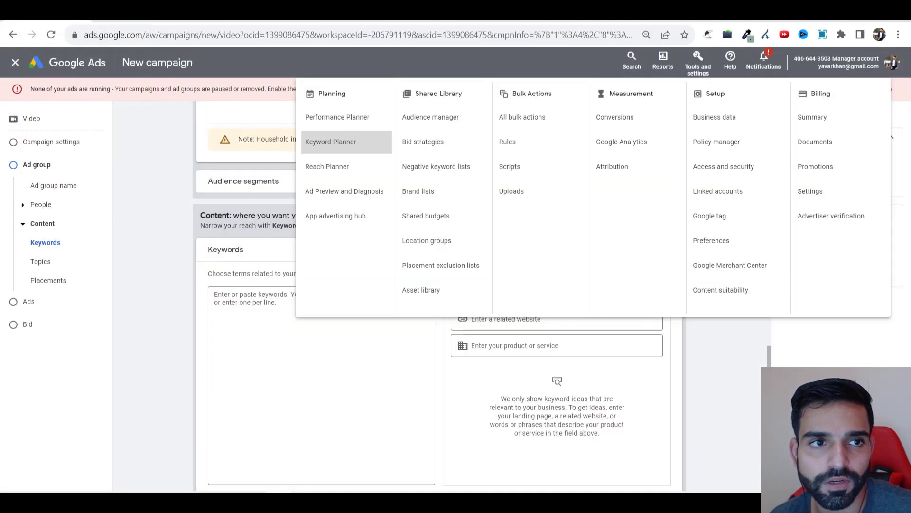
Step: In Keyword Planner, get new keyword ideas for the seed 'fat loss'
{"action": "left_click", "coordinate": [136, 14]}
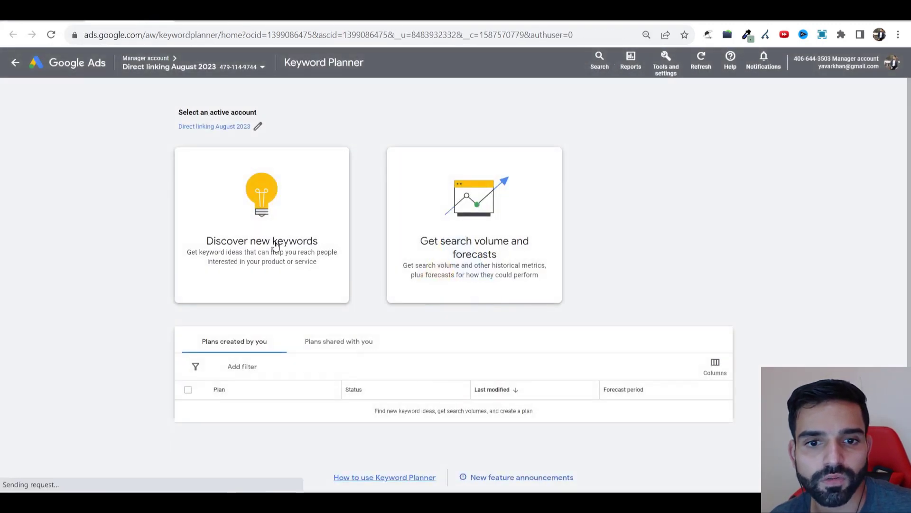
{"action": "left_click", "coordinate": [276, 245]}
{"action": "type", "text": "fat l"}
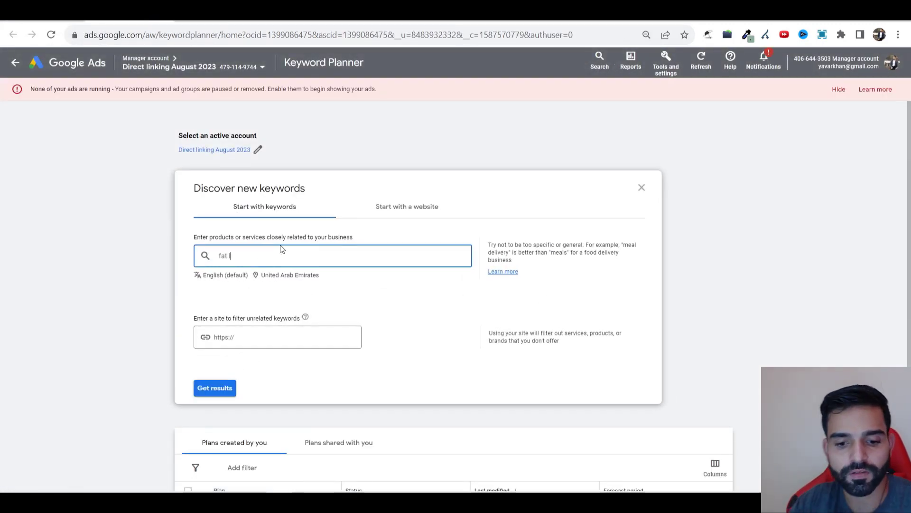
{"action": "type", "text": "oss"}
{"action": "key", "text": "Return"}
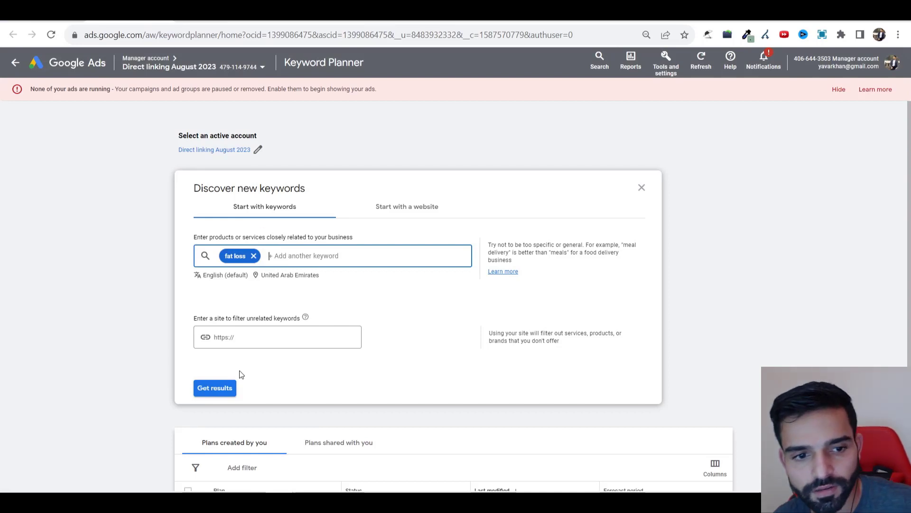
{"action": "left_click", "coordinate": [222, 387]}
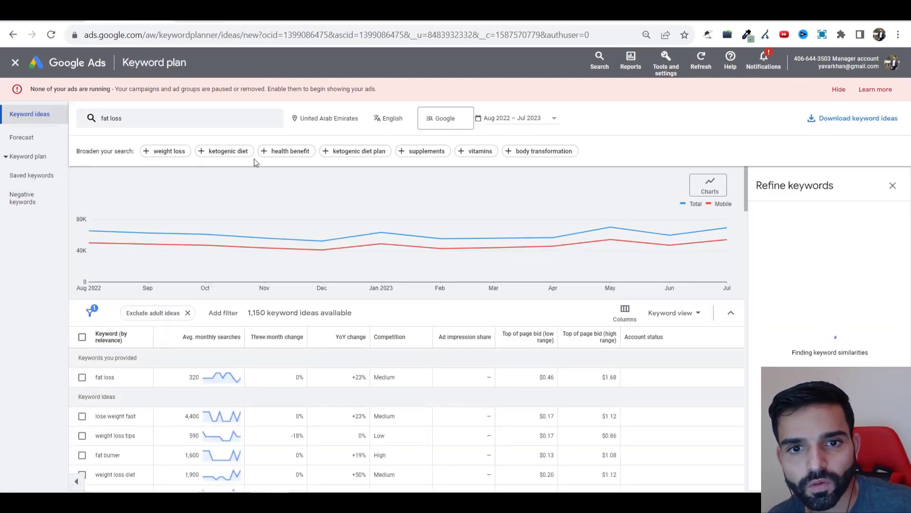
Step: Add 'weight loss' and 'weight loss diets' to the search, then select and copy all 100 ideas
{"action": "left_click", "coordinate": [166, 151]}
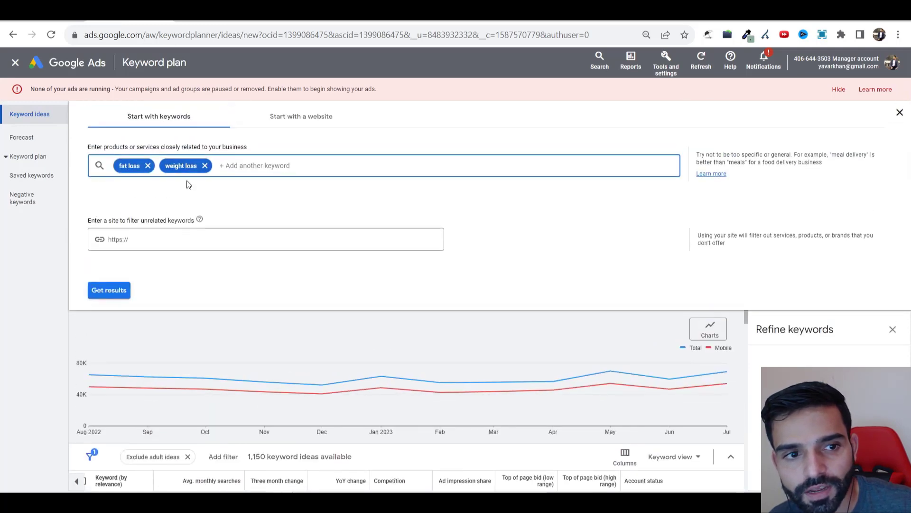
{"action": "left_click", "coordinate": [109, 290]}
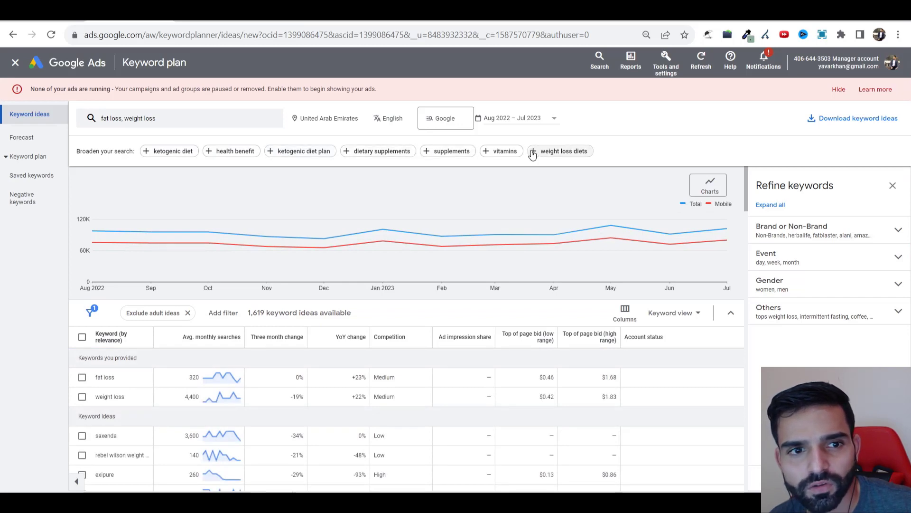
{"action": "left_click", "coordinate": [558, 151]}
{"action": "scroll", "coordinate": [81, 332], "scroll_direction": "down", "scroll_amount": 5}
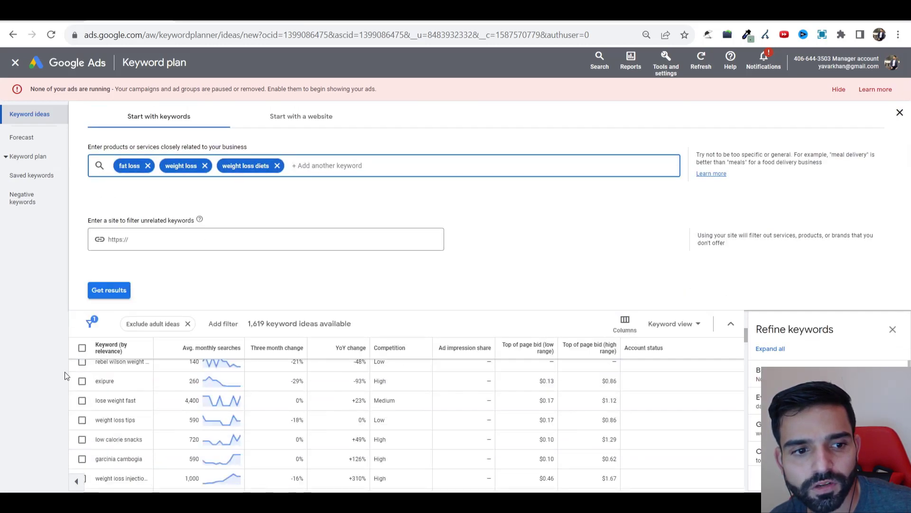
{"action": "left_click", "coordinate": [83, 349]}
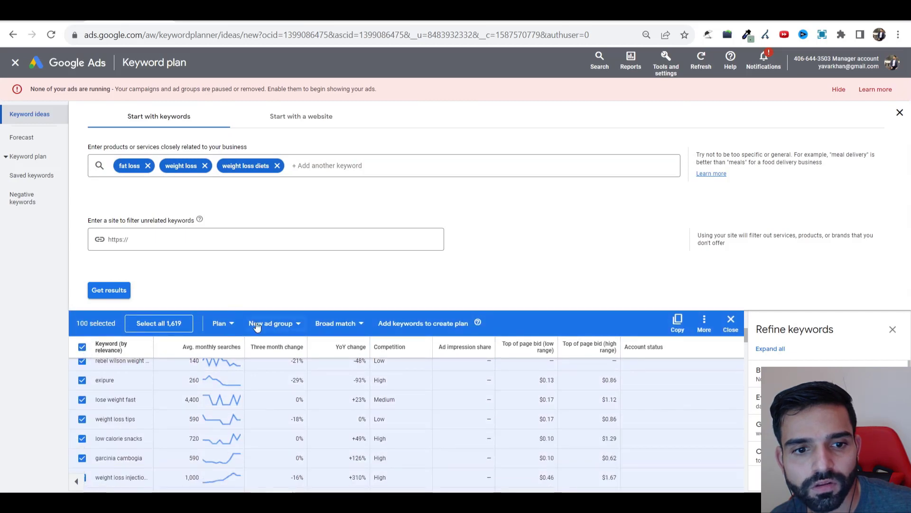
{"action": "left_click", "coordinate": [685, 325]}
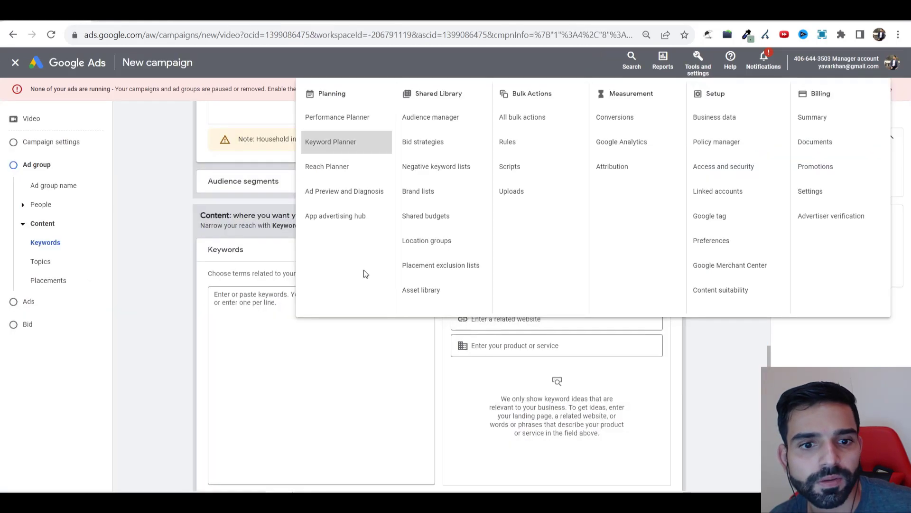
Step: Paste the copied keyword list into the campaign's Keywords box, then clear it again
{"action": "left_click", "coordinate": [296, 342]}
{"action": "key", "text": "ctrl+v"}
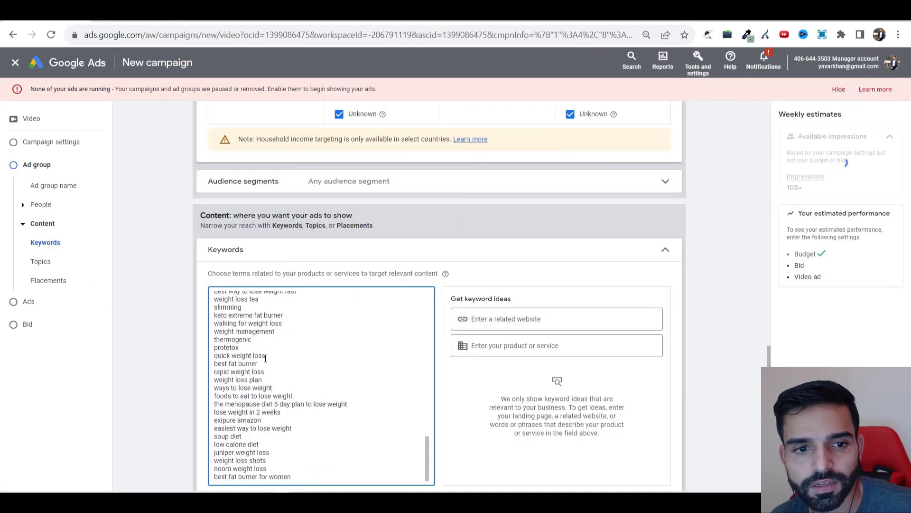
{"action": "scroll", "coordinate": [185, 318], "scroll_direction": "down", "scroll_amount": 5}
{"action": "scroll", "coordinate": [196, 317], "scroll_direction": "up", "scroll_amount": 5}
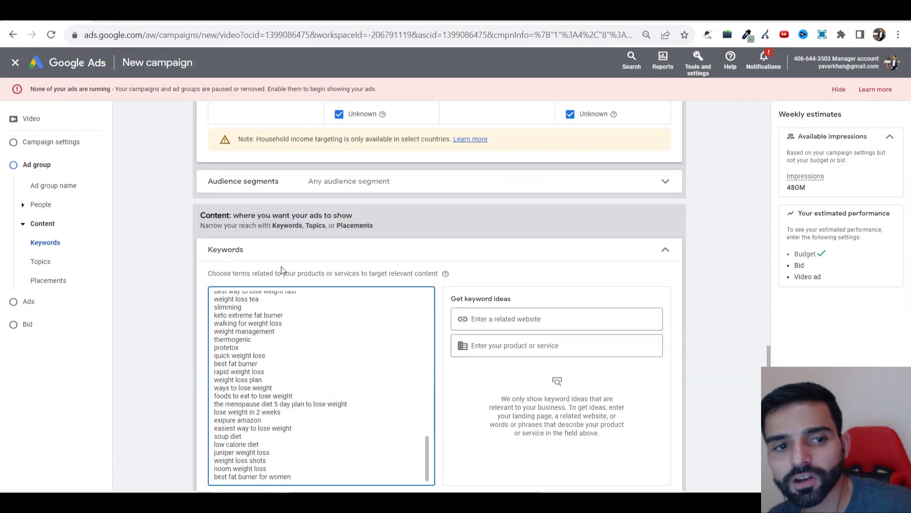
{"action": "scroll", "coordinate": [324, 320], "scroll_direction": "down", "scroll_amount": 3}
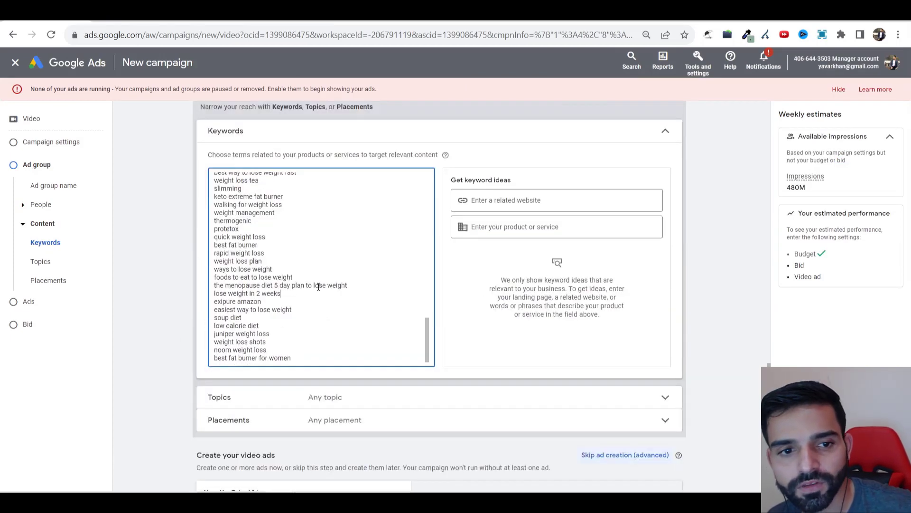
{"action": "key", "text": "ctrl+a"}
{"action": "key", "text": "BackSpace"}
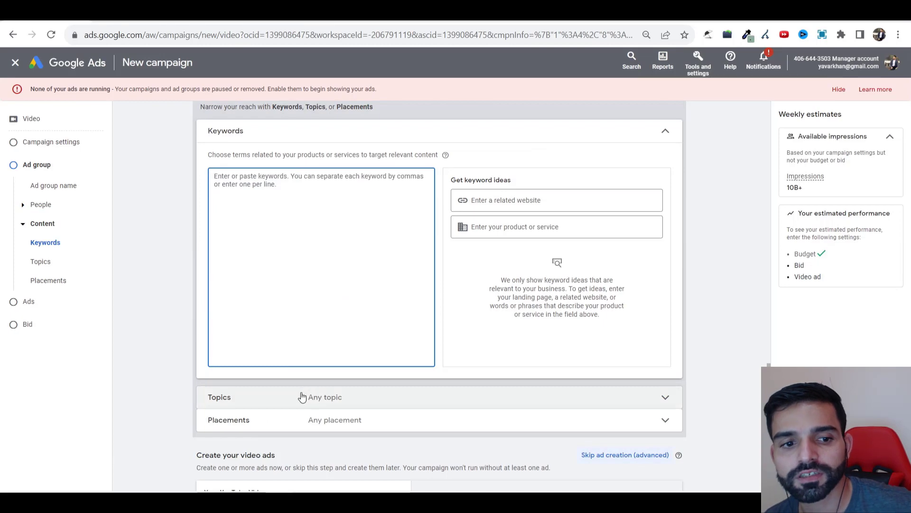
Step: Expand the Topics and Placements targeting sections and view the manual placement entry option
{"action": "left_click", "coordinate": [302, 397]}
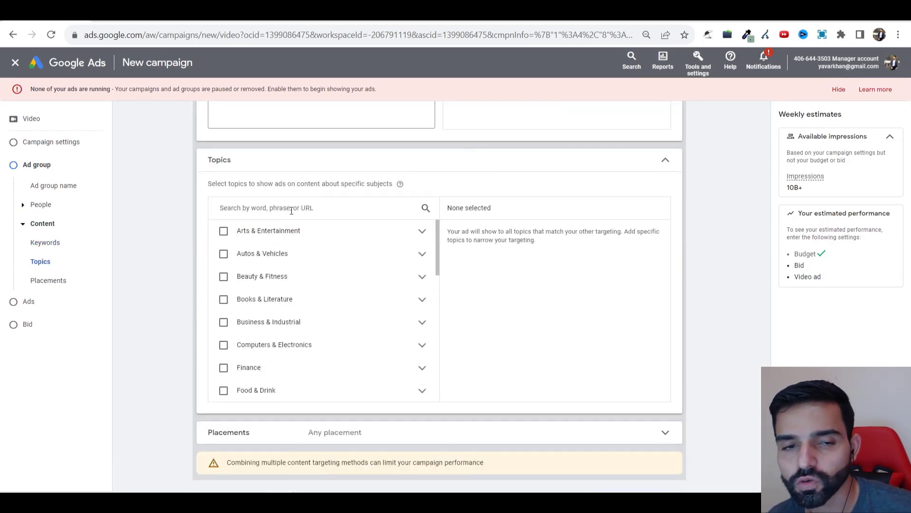
{"action": "scroll", "coordinate": [292, 210], "scroll_direction": "up", "scroll_amount": 5}
{"action": "left_click", "coordinate": [303, 223]}
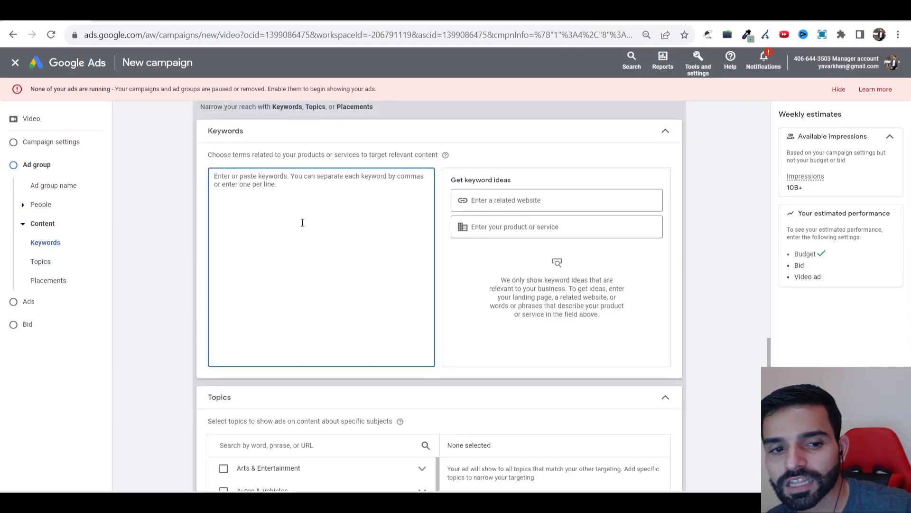
{"action": "scroll", "coordinate": [324, 326], "scroll_direction": "down", "scroll_amount": 8}
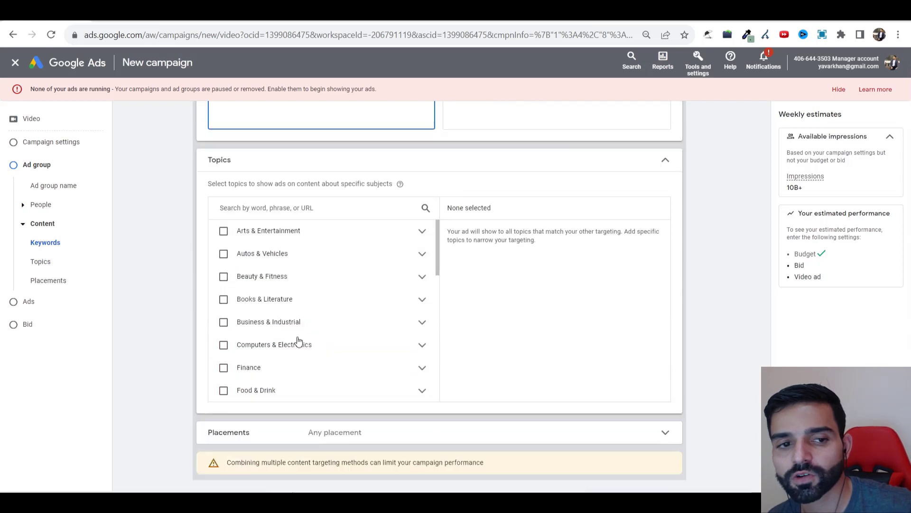
{"action": "left_click", "coordinate": [295, 321]}
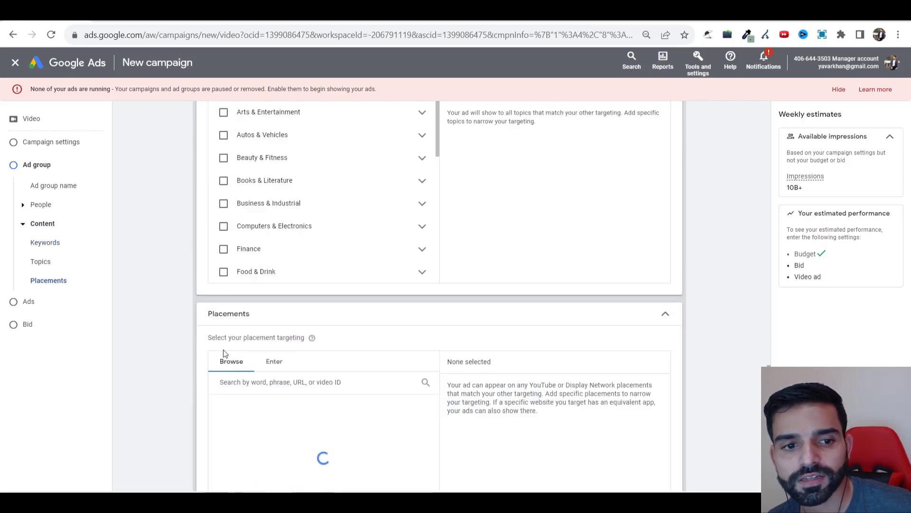
{"action": "left_click", "coordinate": [272, 360]}
{"action": "scroll", "coordinate": [221, 367], "scroll_direction": "up", "scroll_amount": 10}
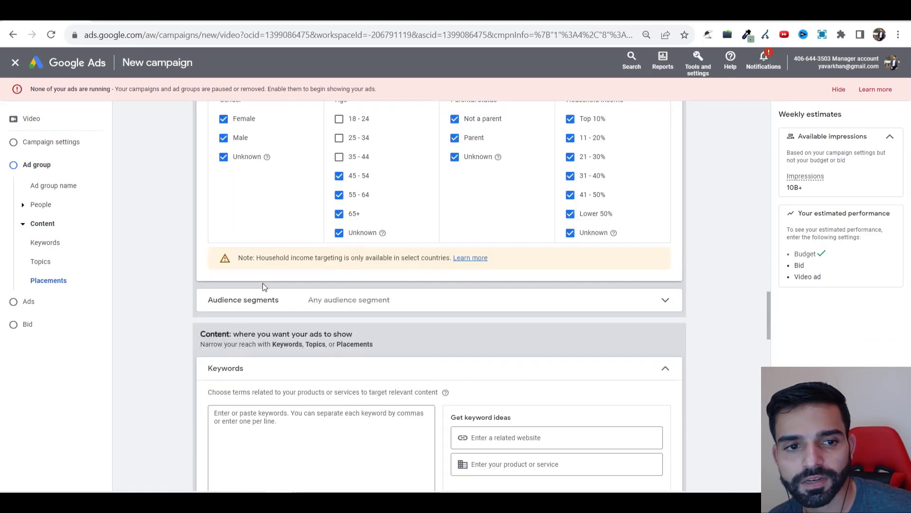
{"action": "scroll", "coordinate": [267, 312], "scroll_direction": "down", "scroll_amount": 5}
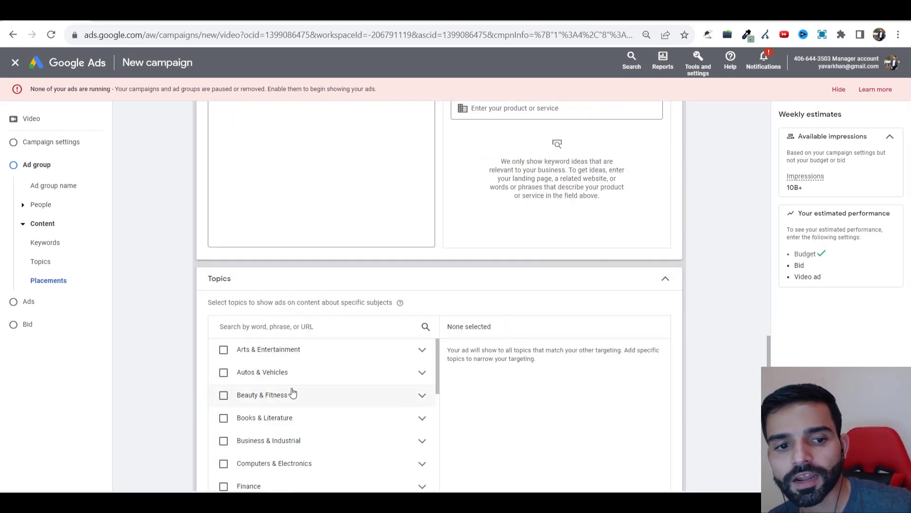
Step: Search the topic list for 'health' and browse the matching topics
{"action": "left_click", "coordinate": [286, 329]}
{"action": "type", "text": "we"}
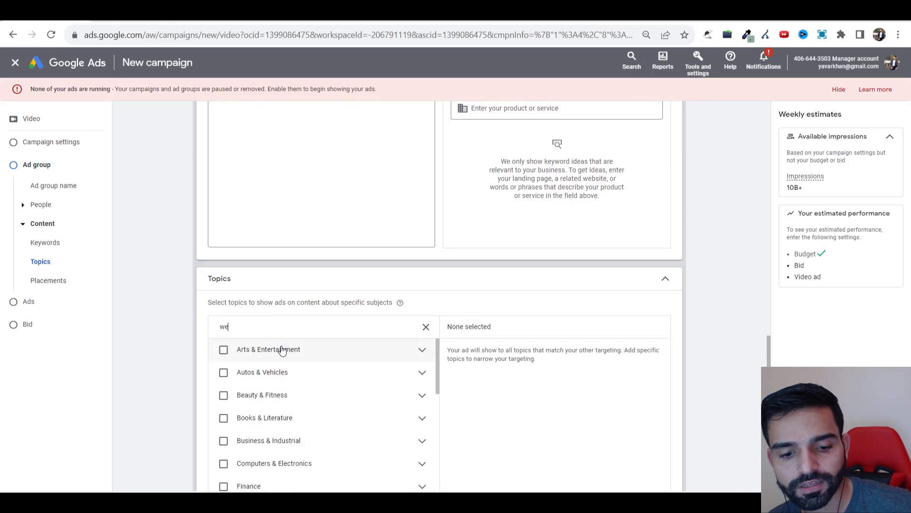
{"action": "type", "text": "heal"}
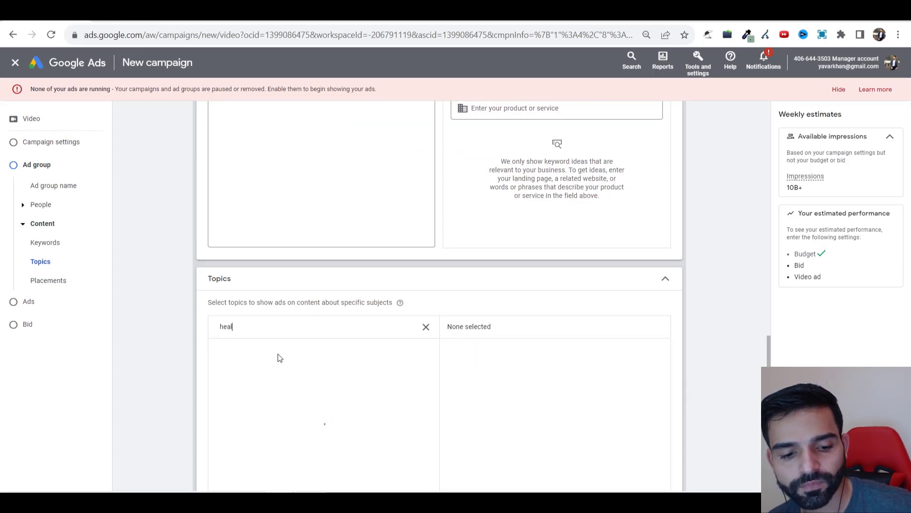
{"action": "type", "text": "tj"}
{"action": "key", "text": "BackSpace"}
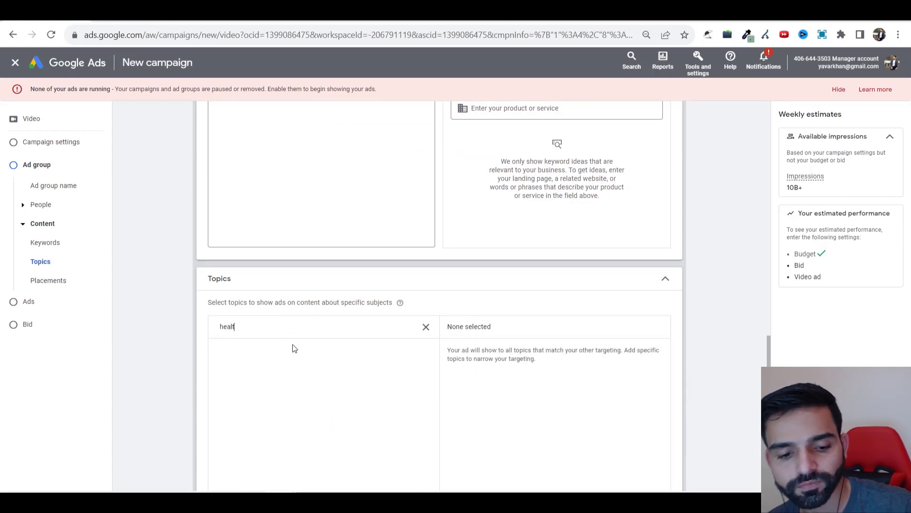
{"action": "type", "text": "h"}
{"action": "scroll", "coordinate": [226, 325], "scroll_direction": "down", "scroll_amount": 3}
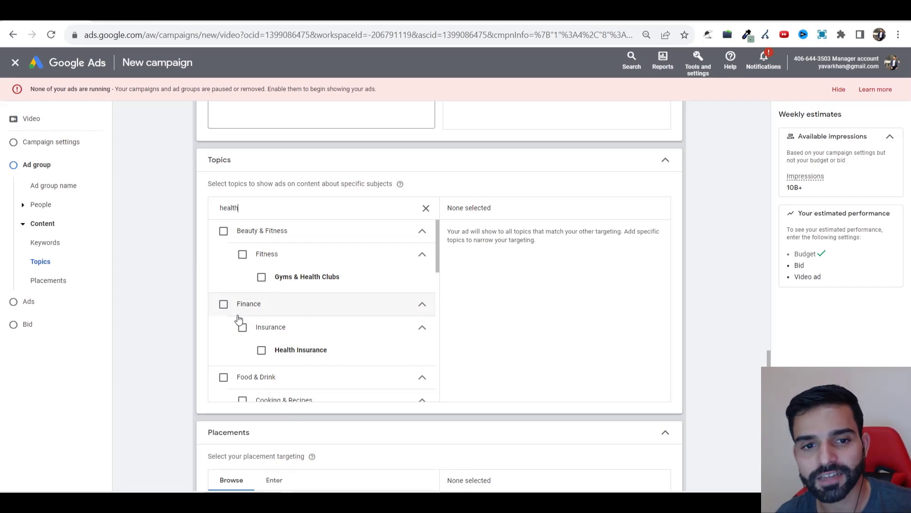
{"action": "scroll", "coordinate": [239, 319], "scroll_direction": "up", "scroll_amount": 5}
{"action": "scroll", "coordinate": [239, 315], "scroll_direction": "down", "scroll_amount": 3}
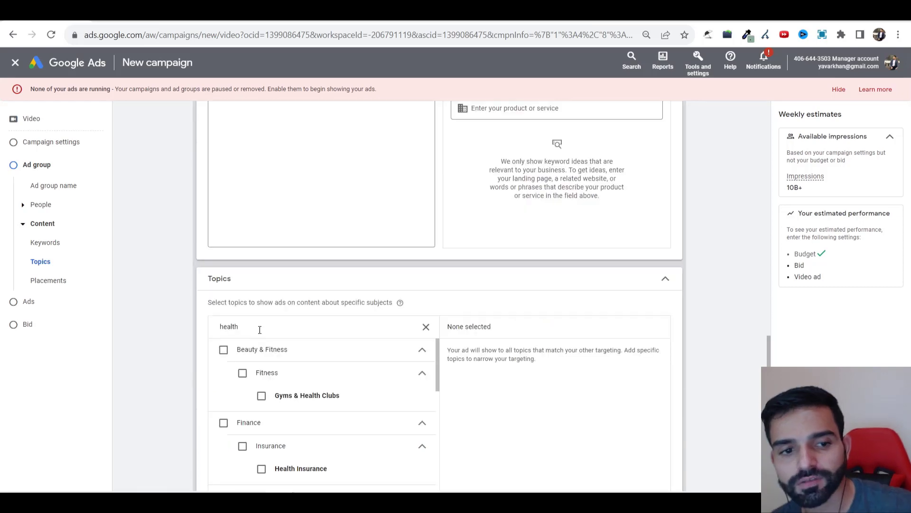
{"action": "scroll", "coordinate": [261, 391], "scroll_direction": "down", "scroll_amount": 5}
{"action": "scroll", "coordinate": [198, 358], "scroll_direction": "down", "scroll_amount": 4}
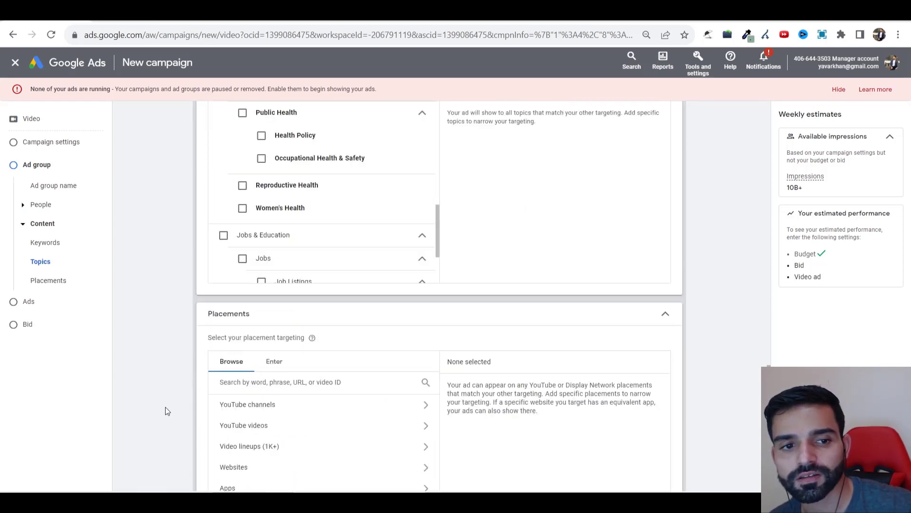
{"action": "scroll", "coordinate": [165, 408], "scroll_direction": "up", "scroll_amount": 5}
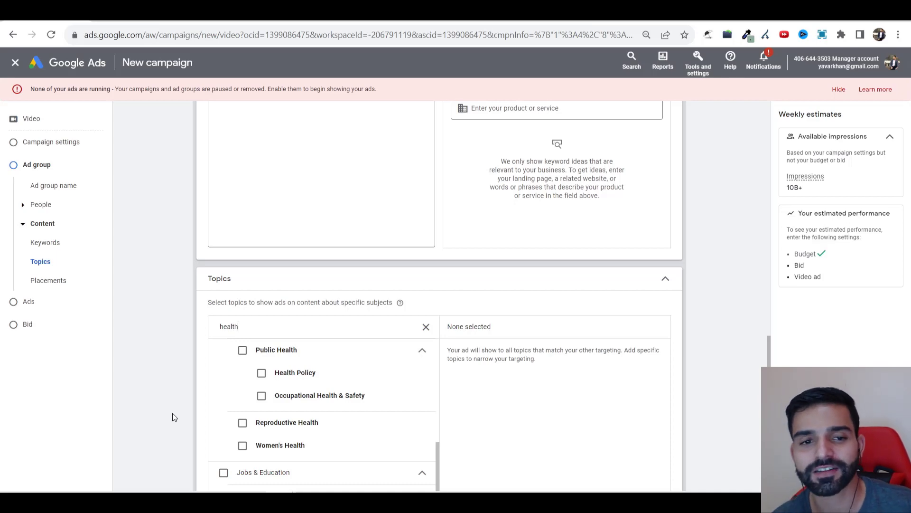
{"action": "scroll", "coordinate": [291, 296], "scroll_direction": "up", "scroll_amount": 6}
{"action": "scroll", "coordinate": [287, 295], "scroll_direction": "down", "scroll_amount": 2}
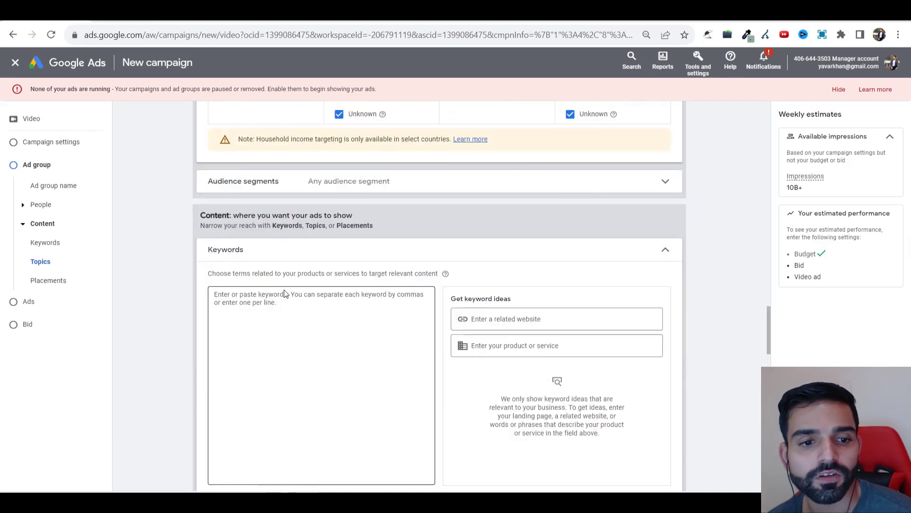
Step: Target the Women's Health and Men's Health topics, noting the 23M impressions estimate
{"action": "left_click", "coordinate": [266, 345]}
{"action": "scroll", "coordinate": [265, 345], "scroll_direction": "down", "scroll_amount": 5}
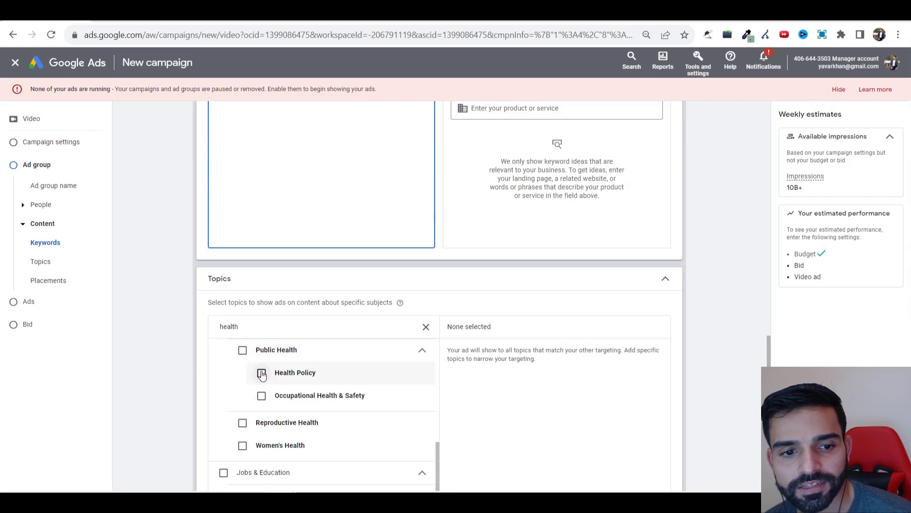
{"action": "scroll", "coordinate": [239, 391], "scroll_direction": "down", "scroll_amount": 2}
{"action": "left_click", "coordinate": [243, 358]}
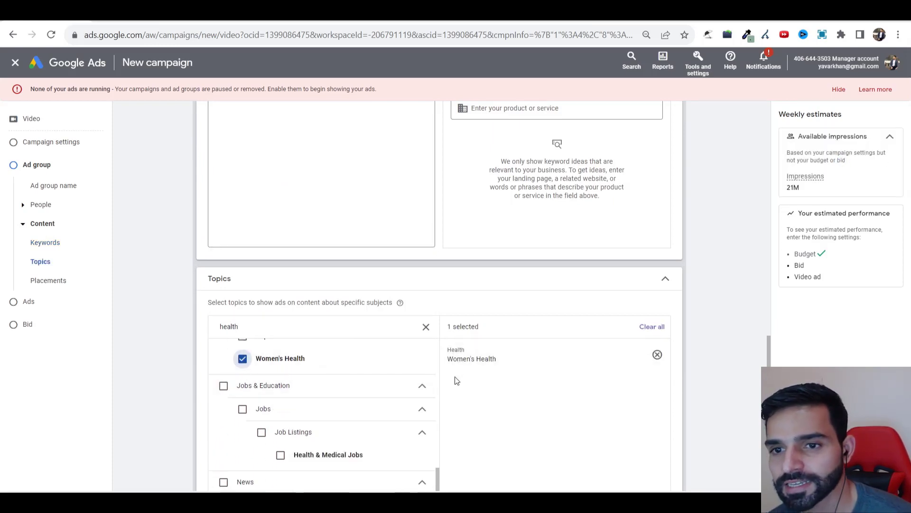
{"action": "scroll", "coordinate": [326, 264], "scroll_direction": "up", "scroll_amount": 12}
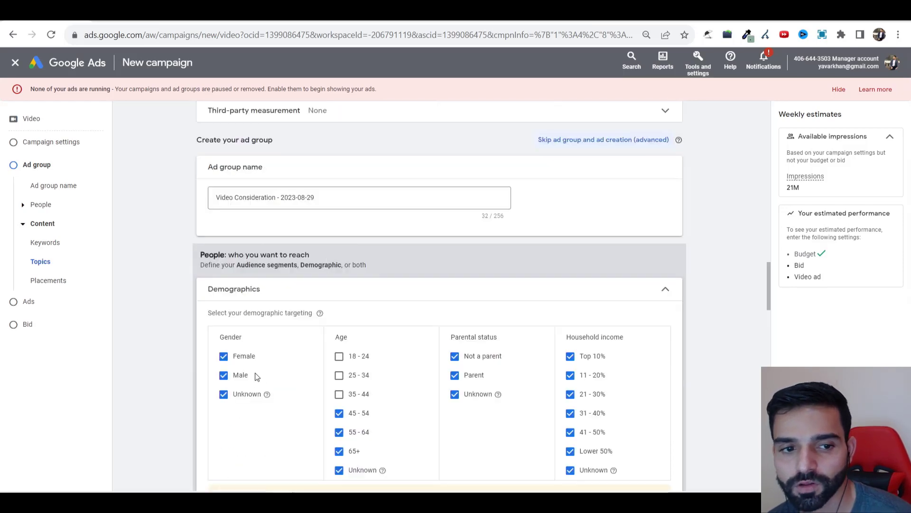
{"action": "scroll", "coordinate": [255, 372], "scroll_direction": "down", "scroll_amount": 15}
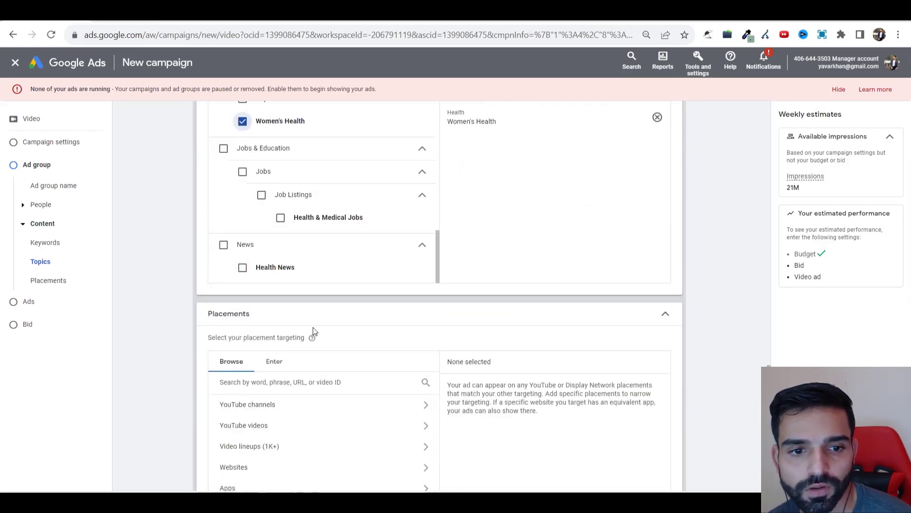
{"action": "scroll", "coordinate": [313, 331], "scroll_direction": "up", "scroll_amount": 5}
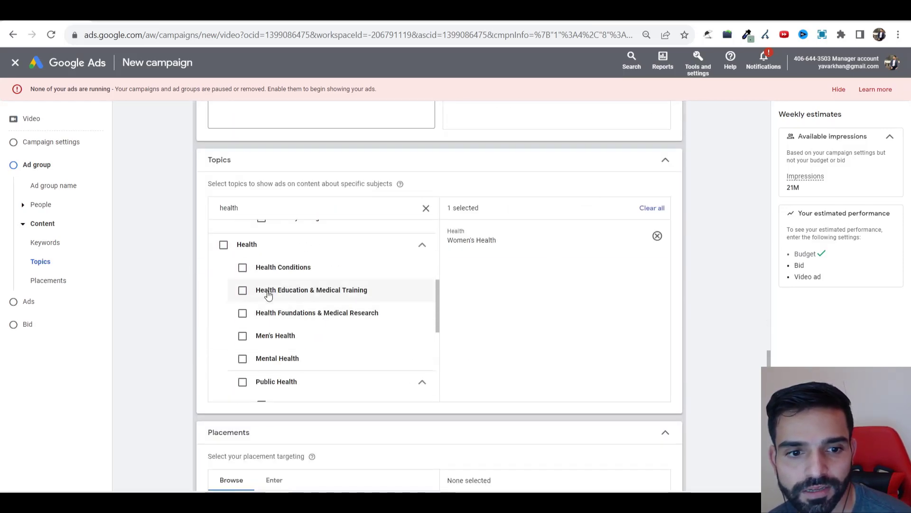
{"action": "left_click", "coordinate": [243, 335]}
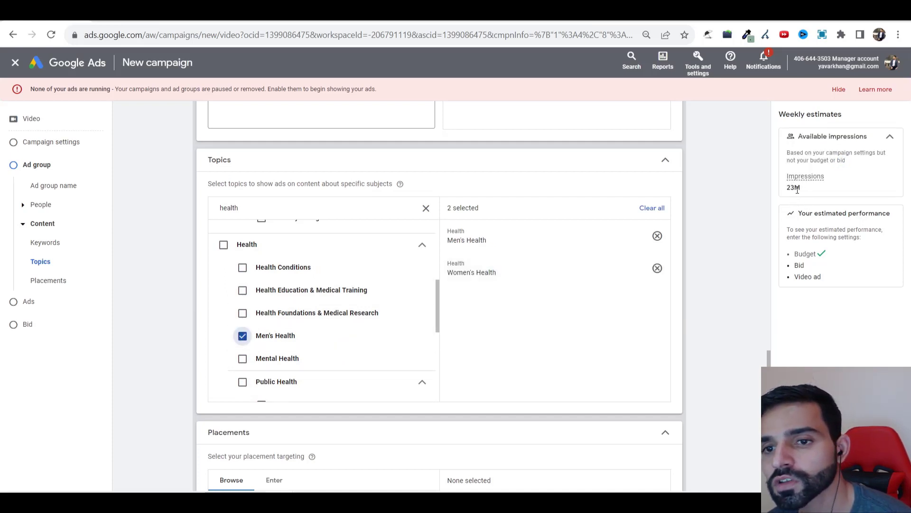
{"action": "double_click", "coordinate": [796, 188]}
{"action": "scroll", "coordinate": [380, 272], "scroll_direction": "down", "scroll_amount": 10}
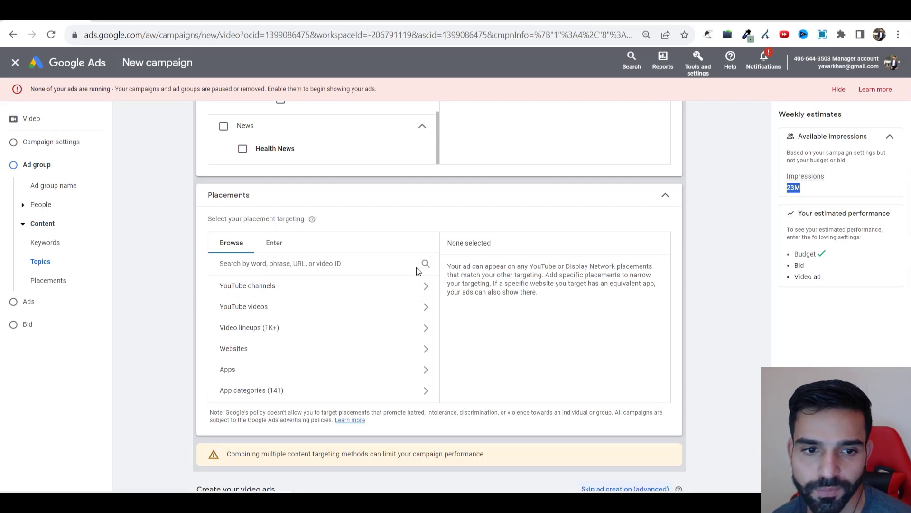
Step: Collapse the Placements section
{"action": "left_click", "coordinate": [665, 195]}
{"action": "scroll", "coordinate": [313, 275], "scroll_direction": "up", "scroll_amount": 5}
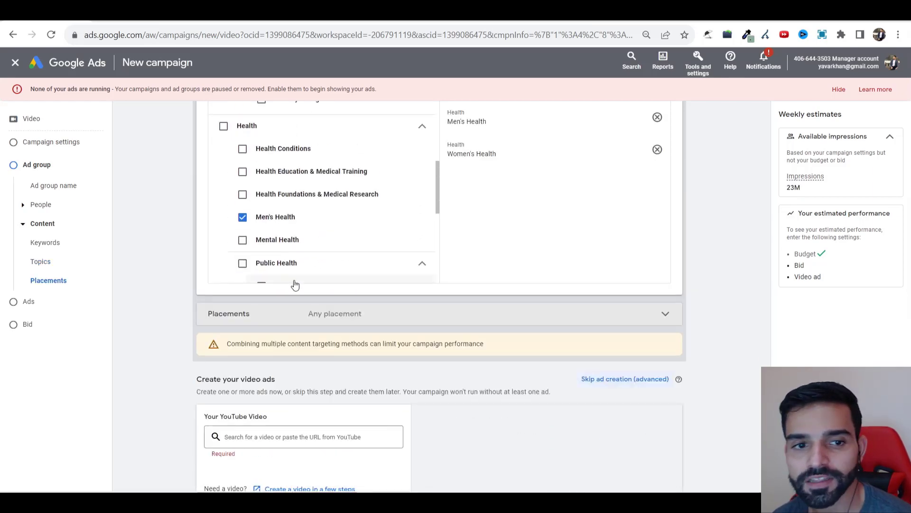
{"action": "scroll", "coordinate": [294, 284], "scroll_direction": "up", "scroll_amount": 6}
{"action": "scroll", "coordinate": [257, 258], "scroll_direction": "down", "scroll_amount": 3}
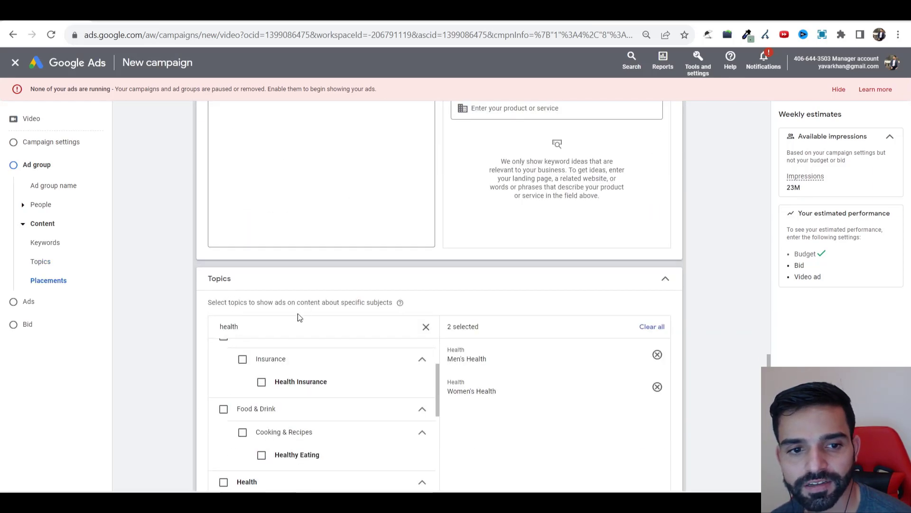
{"action": "scroll", "coordinate": [297, 313], "scroll_direction": "down", "scroll_amount": 6}
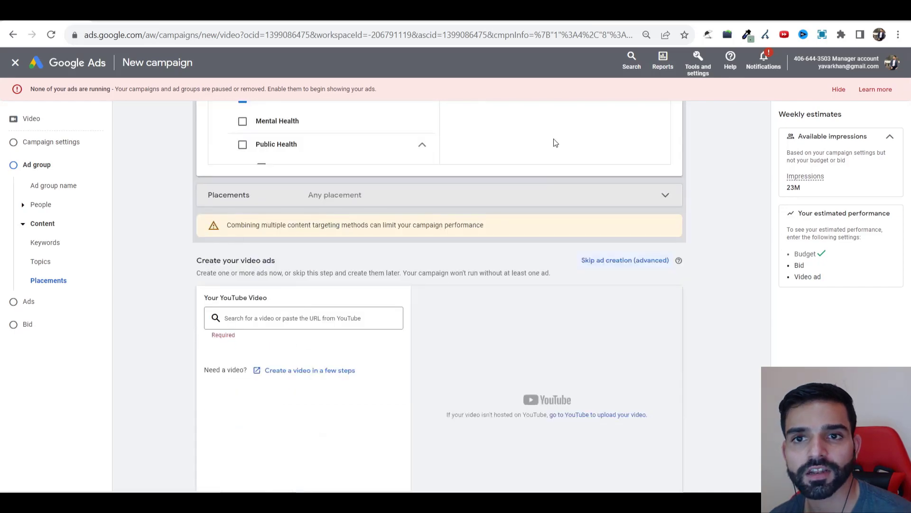
Step: Copy the link of the channel's first video, How To Make Money Online, from YouTube
{"action": "key", "text": "ctrl+t"}
{"action": "left_click", "coordinate": [202, 55]}
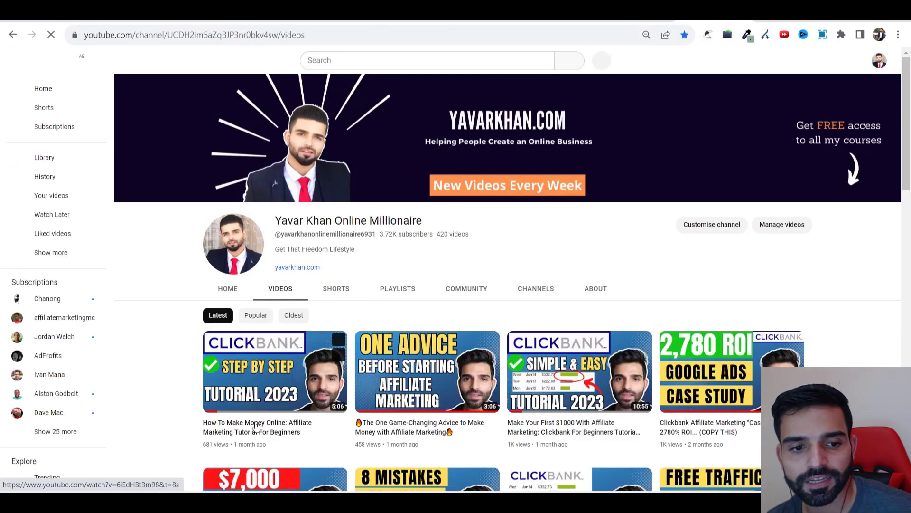
{"action": "right_click", "coordinate": [259, 334]}
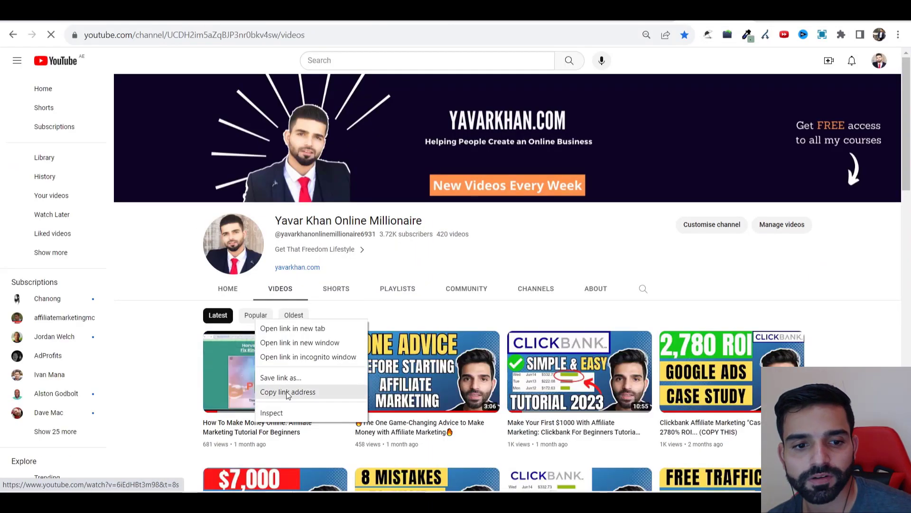
{"action": "left_click", "coordinate": [295, 393]}
{"action": "key", "text": "ctrl+w"}
{"action": "left_click", "coordinate": [242, 317]}
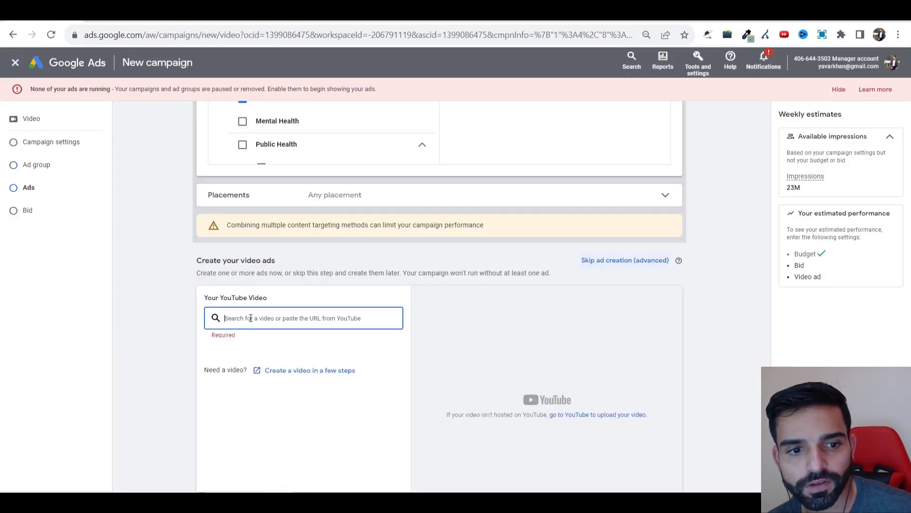
Step: Paste the video link into the ad and set the final URL to yavarkhan.com
{"action": "key", "text": "ctrl+v"}
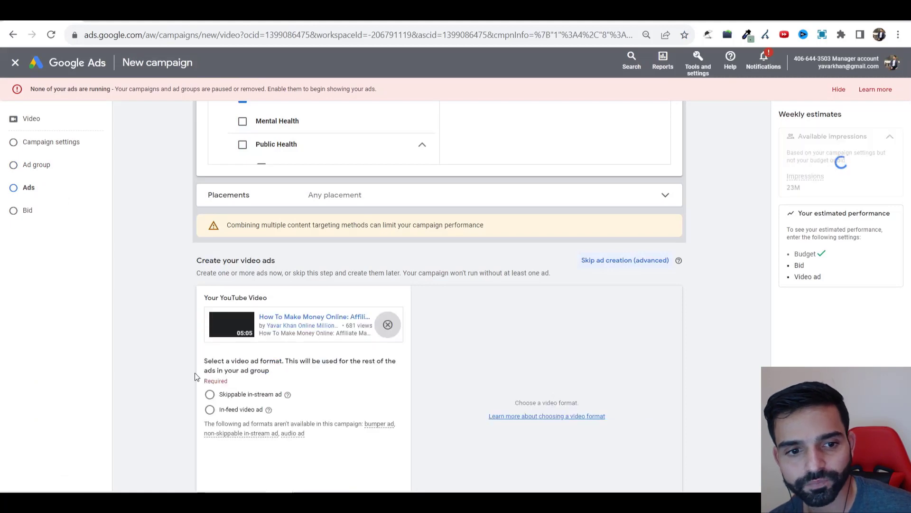
{"action": "scroll", "coordinate": [278, 331], "scroll_direction": "down", "scroll_amount": 2}
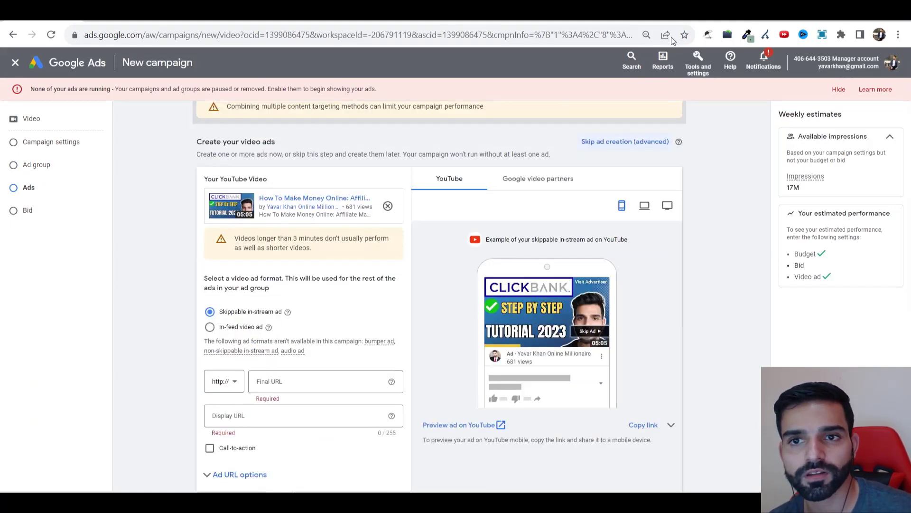
{"action": "key", "text": "ctrl+t"}
{"action": "type", "text": "yavarkhan.com"}
{"action": "key", "text": "ctrl+a"}
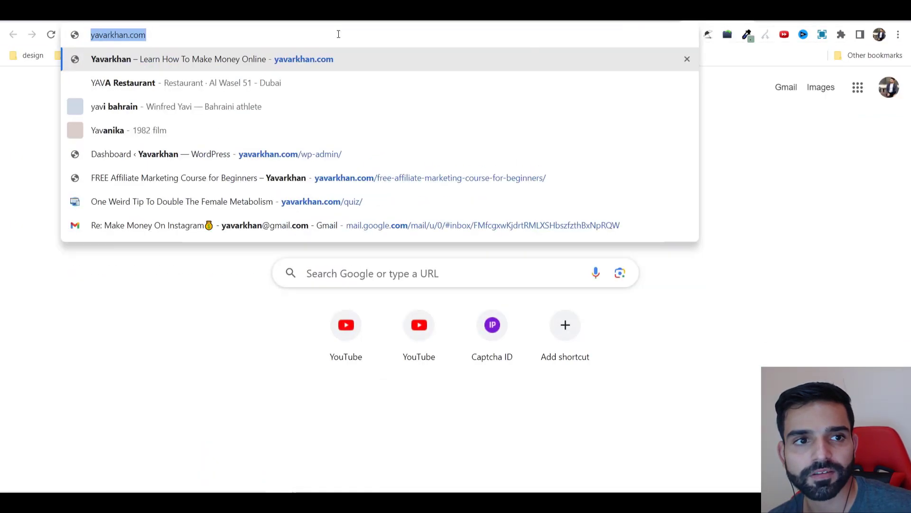
{"action": "left_click", "coordinate": [96, 15]}
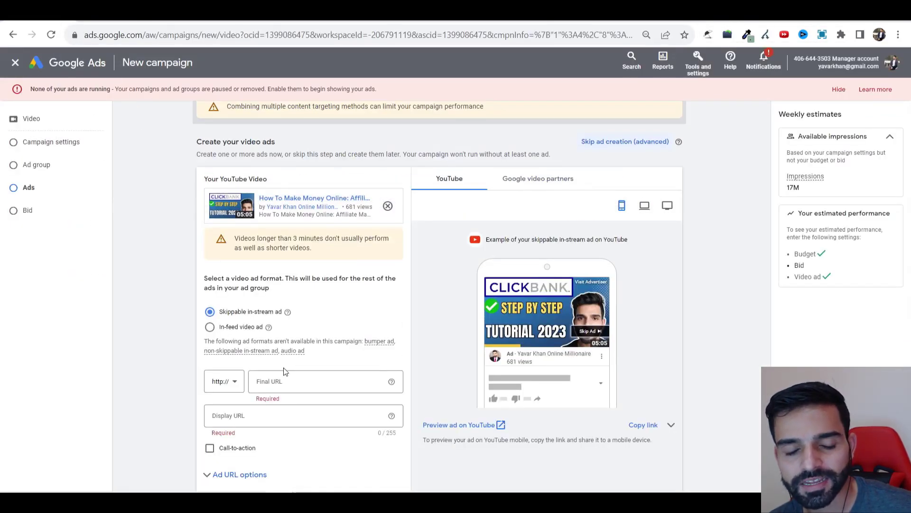
{"action": "left_click", "coordinate": [285, 381]}
{"action": "key", "text": "ctrl+v"}
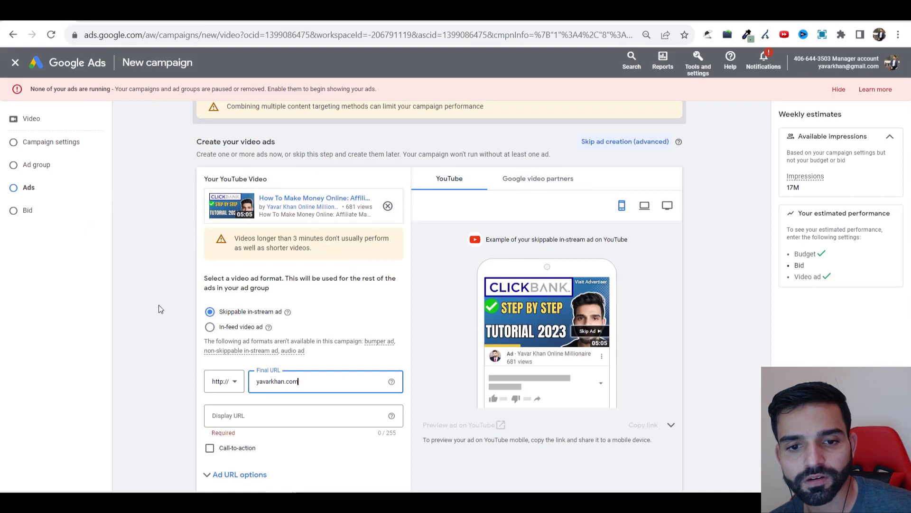
{"action": "left_click", "coordinate": [158, 306]}
Step: Make it a skippable in-stream ad with call-to-action 'Watch now' and headline 'Lose Weight'
{"action": "scroll", "coordinate": [467, 292], "scroll_direction": "down", "scroll_amount": 2}
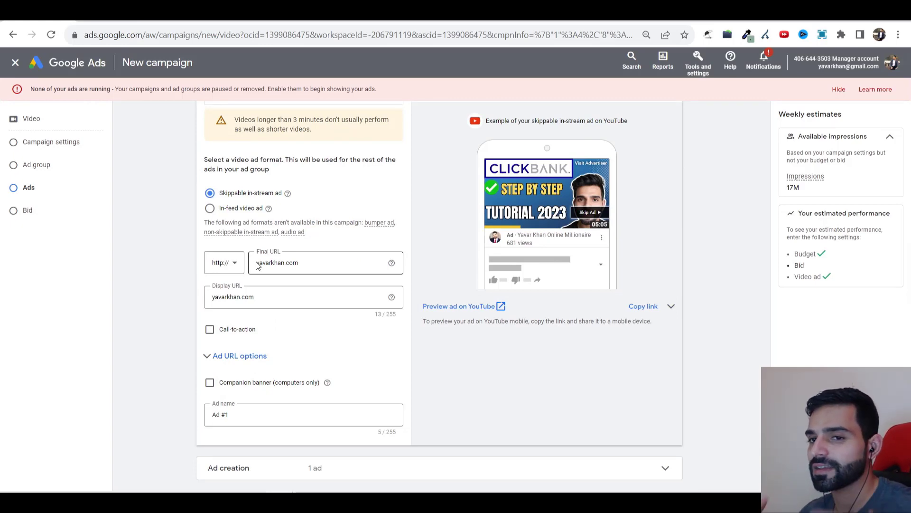
{"action": "mouse_move", "coordinate": [211, 230]}
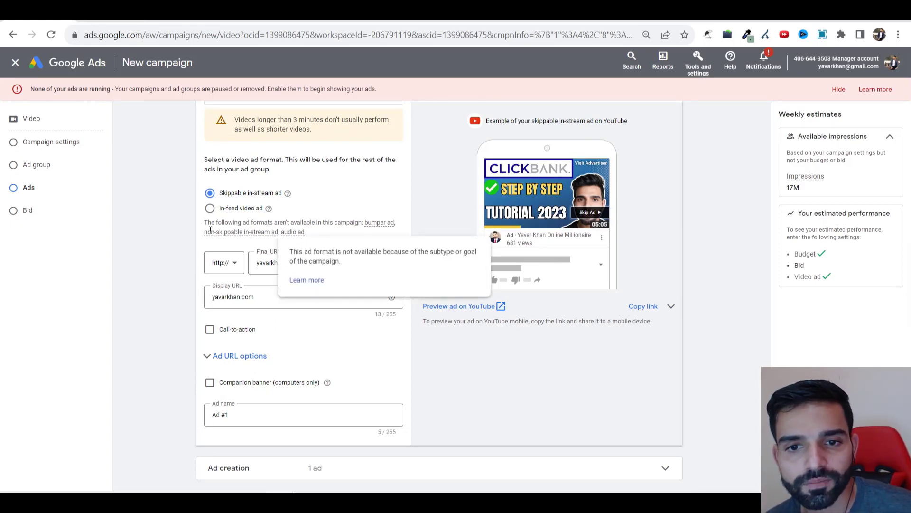
{"action": "left_click", "coordinate": [238, 329]}
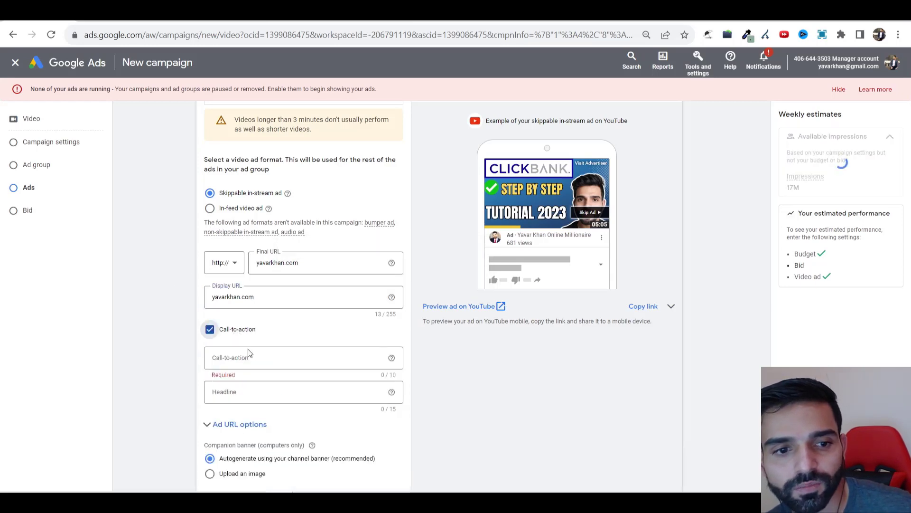
{"action": "left_click", "coordinate": [255, 357]}
{"action": "type", "text": "wat"}
{"action": "left_click", "coordinate": [230, 383]}
{"action": "left_click", "coordinate": [252, 392]}
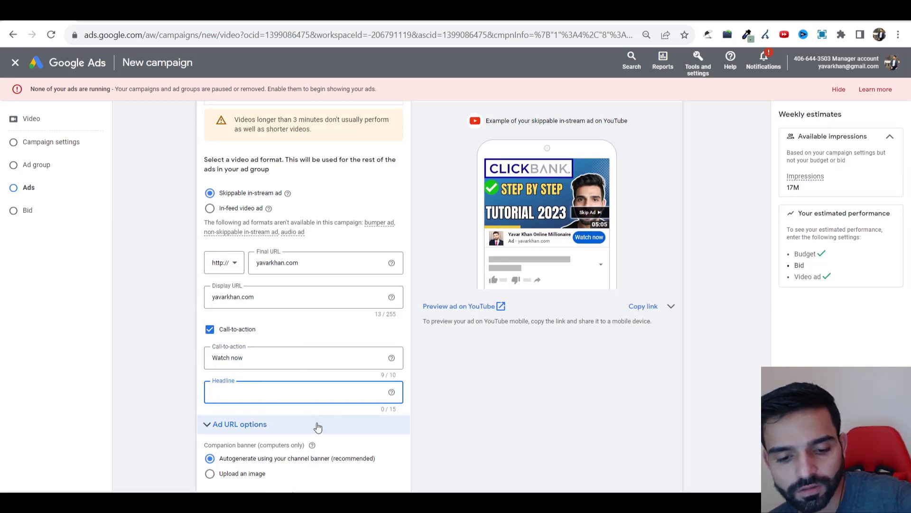
{"action": "type", "text": "Lose Weight"}
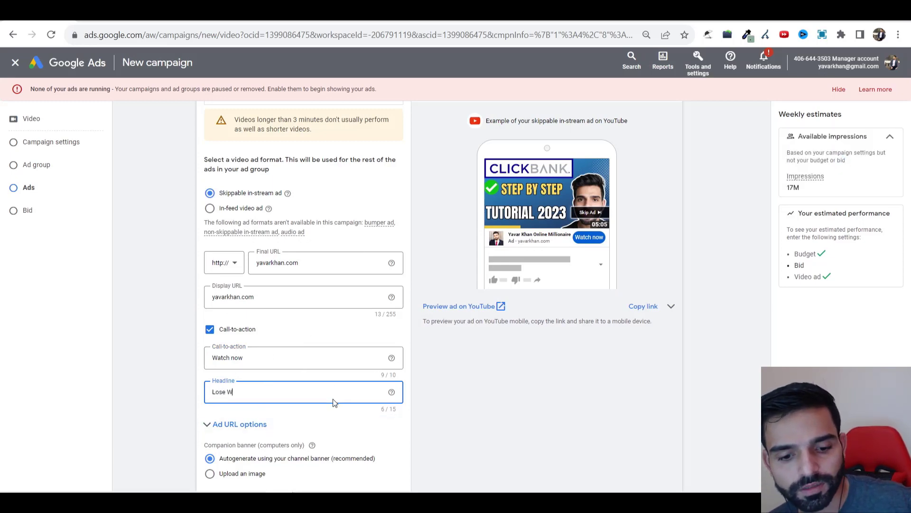
{"action": "scroll", "coordinate": [159, 303], "scroll_direction": "down", "scroll_amount": 3}
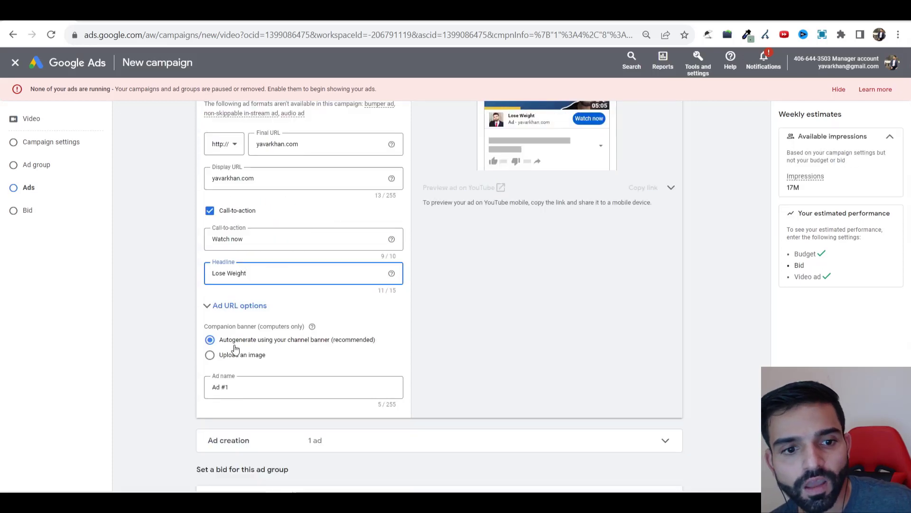
{"action": "scroll", "coordinate": [237, 351], "scroll_direction": "down", "scroll_amount": 5}
{"action": "left_click", "coordinate": [262, 329]}
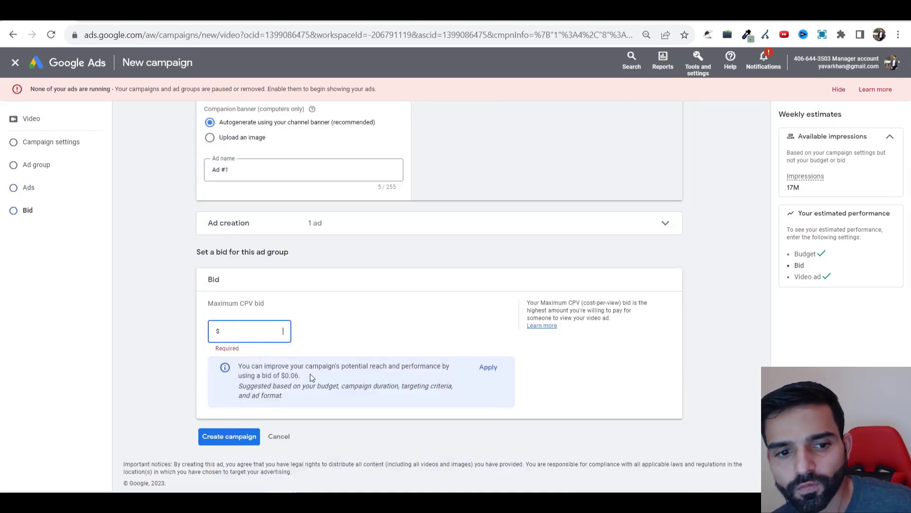
Step: Set a $0.10 maximum CPV bid and review weekly estimates of 11K–22K views at $0.02–$0.04 CPV
{"action": "left_click_drag", "start_coordinate": [312, 368], "coordinate": [272, 366]}
{"action": "left_click", "coordinate": [248, 329]}
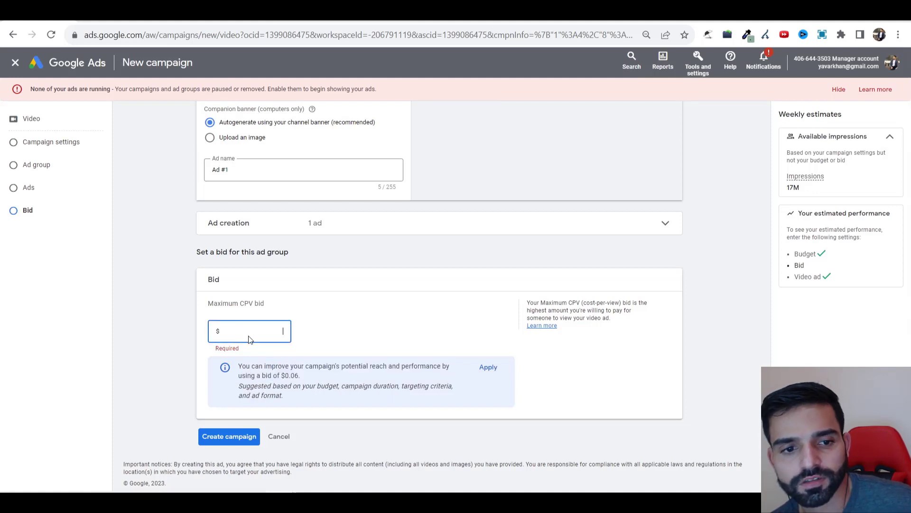
{"action": "type", "text": "0"}
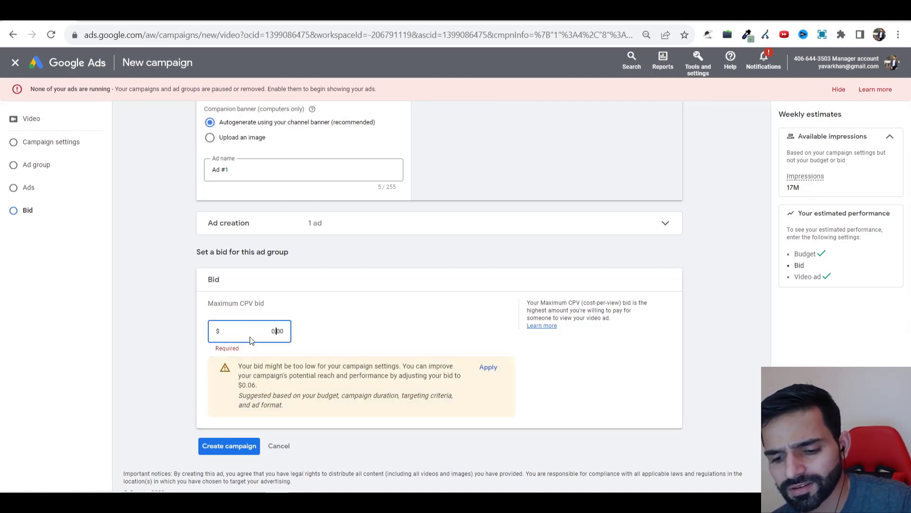
{"action": "type", "text": ".1"}
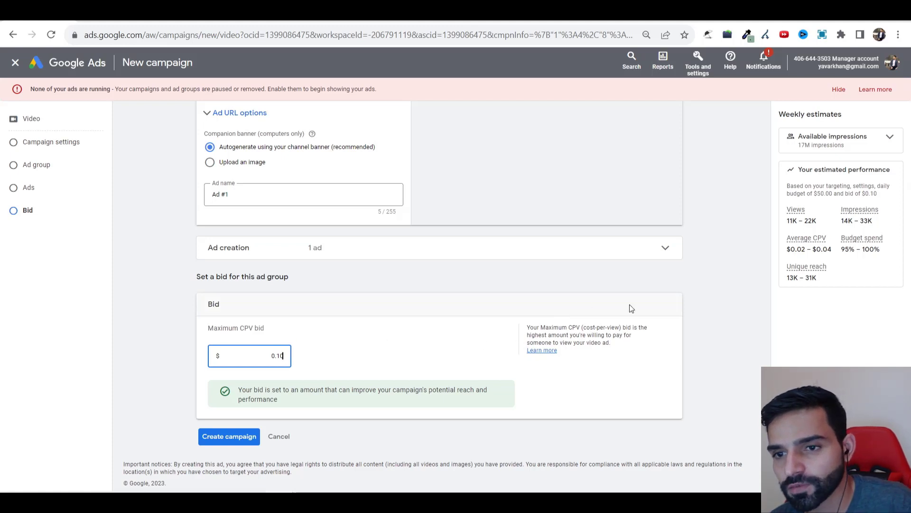
{"action": "left_click", "coordinate": [822, 249]}
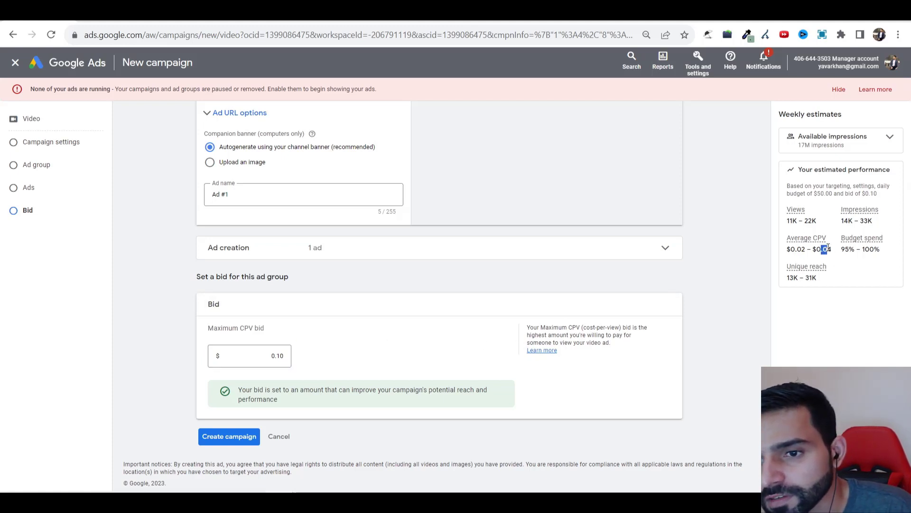
{"action": "mouse_move", "coordinate": [832, 247]}
{"action": "left_mouse_down"}
{"action": "mouse_move", "coordinate": [885, 252]}
{"action": "mouse_move", "coordinate": [848, 244]}
{"action": "left_mouse_up"}
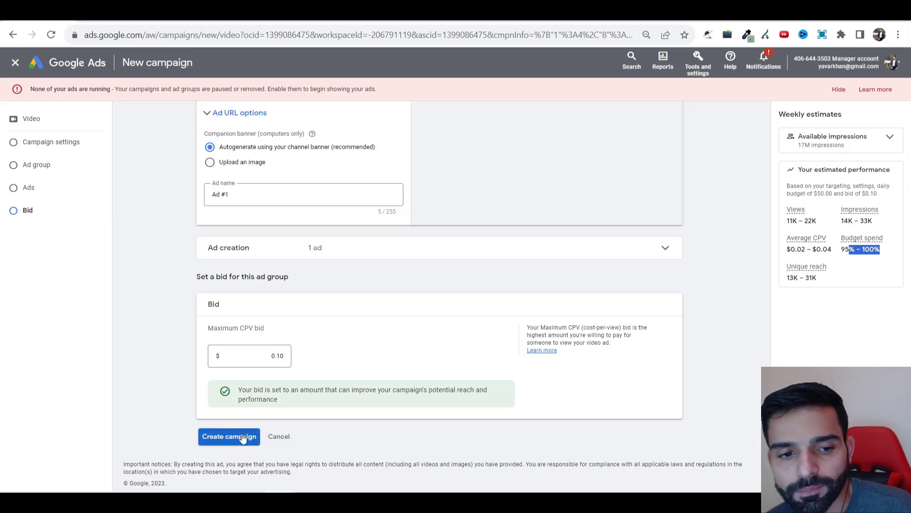
{"action": "scroll", "coordinate": [252, 403], "scroll_direction": "up", "scroll_amount": 6}
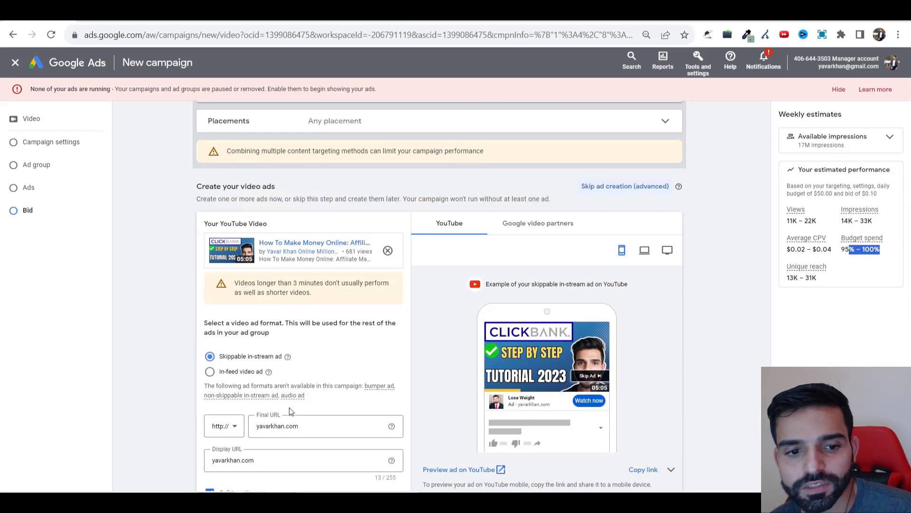
{"action": "left_click_drag", "start_coordinate": [304, 426], "coordinate": [194, 432]}
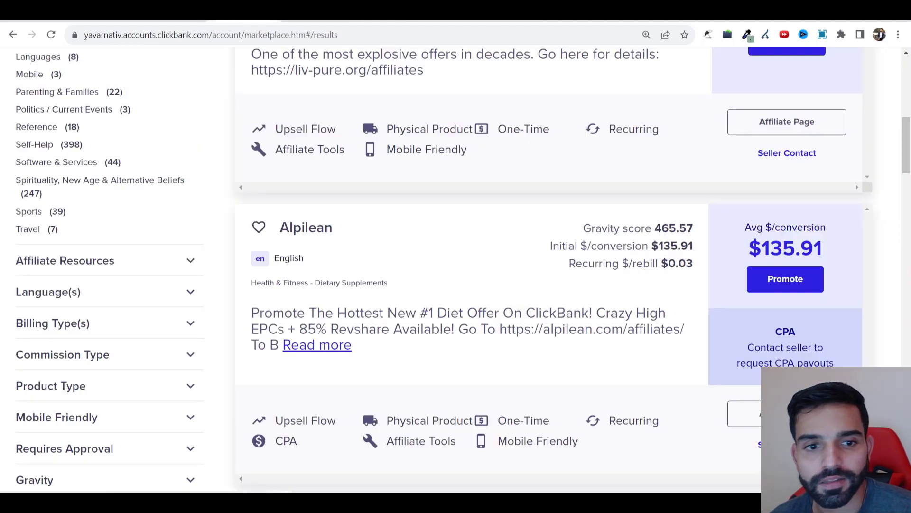
Step: Find Neotonics in the ClickBank marketplace results and open its affiliate page in a new tab
{"action": "scroll", "coordinate": [312, 223], "scroll_direction": "down", "scroll_amount": 5}
{"action": "scroll", "coordinate": [372, 219], "scroll_direction": "down", "scroll_amount": 17}
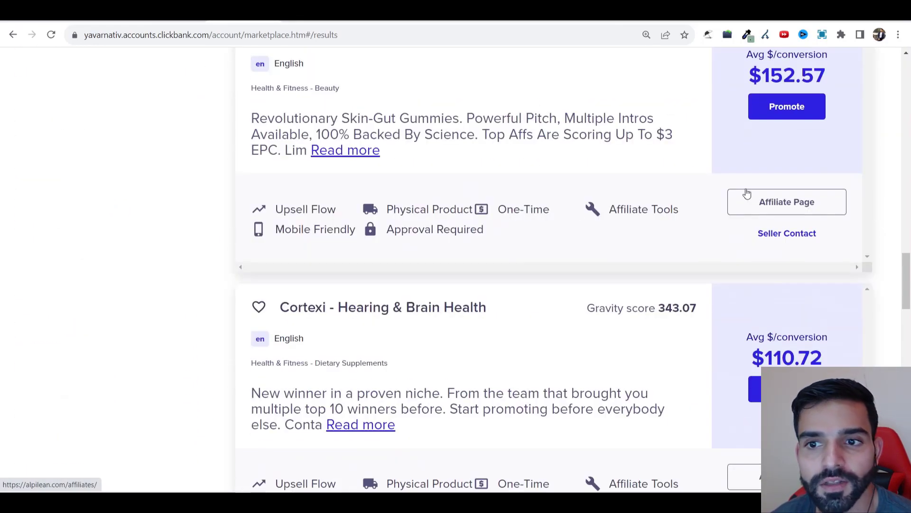
{"action": "scroll", "coordinate": [747, 193], "scroll_direction": "up", "scroll_amount": 3}
{"action": "left_click", "coordinate": [767, 319]}
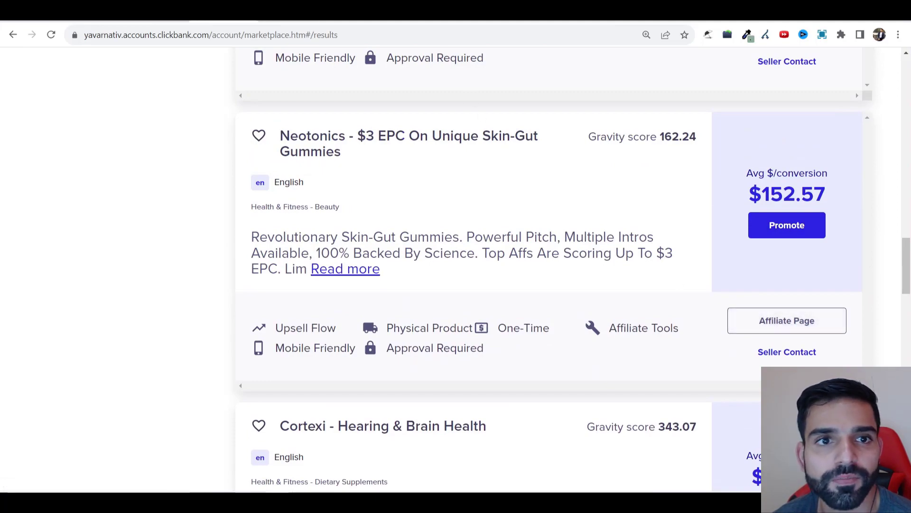
{"action": "left_click", "coordinate": [284, 21]}
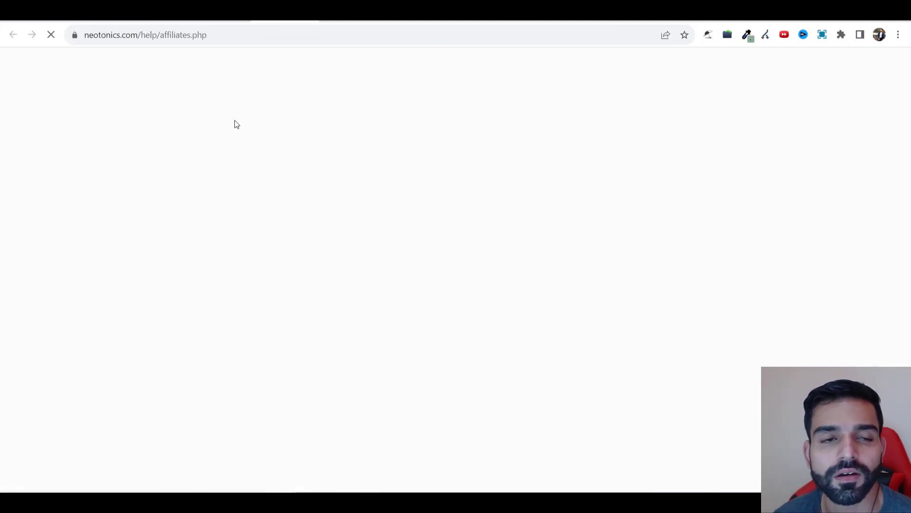
Step: Fill in the approval form's email, full name, Company Name and Skype Address answers
{"action": "scroll", "coordinate": [210, 287], "scroll_direction": "down", "scroll_amount": 8}
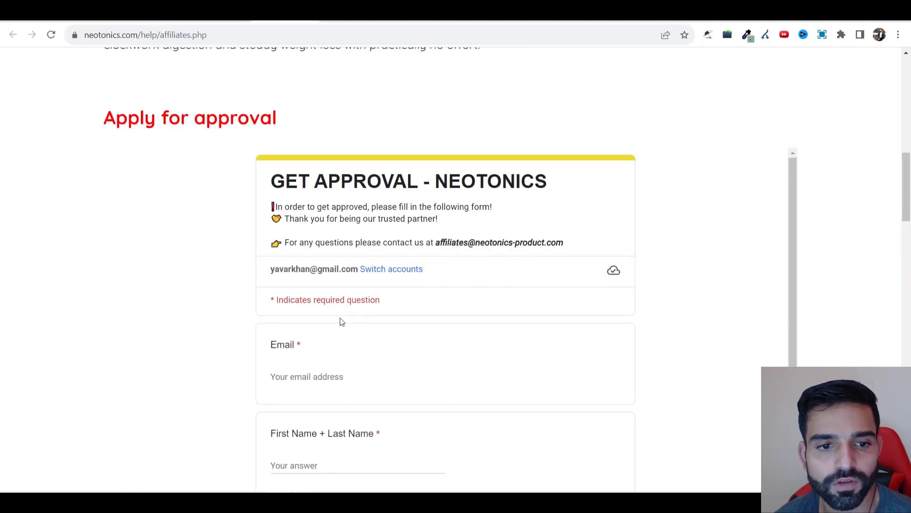
{"action": "scroll", "coordinate": [337, 304], "scroll_direction": "down", "scroll_amount": 3}
{"action": "left_click", "coordinate": [345, 257]}
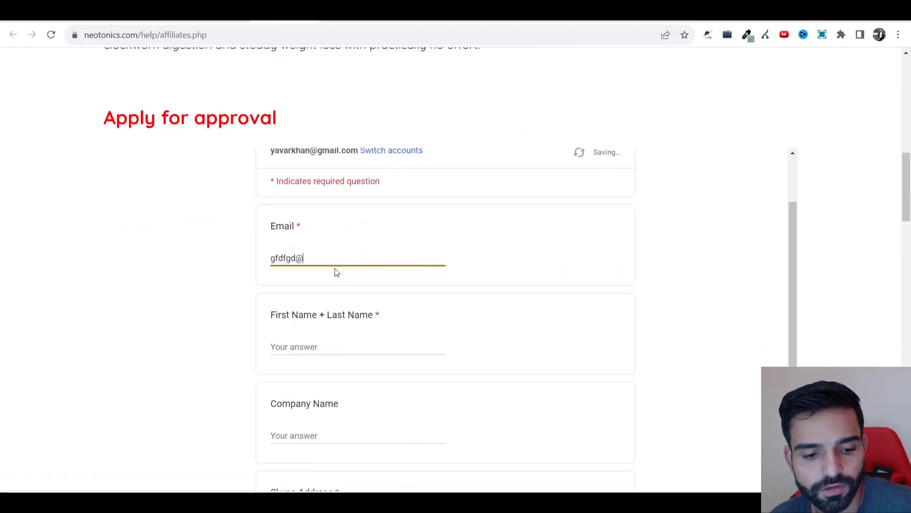
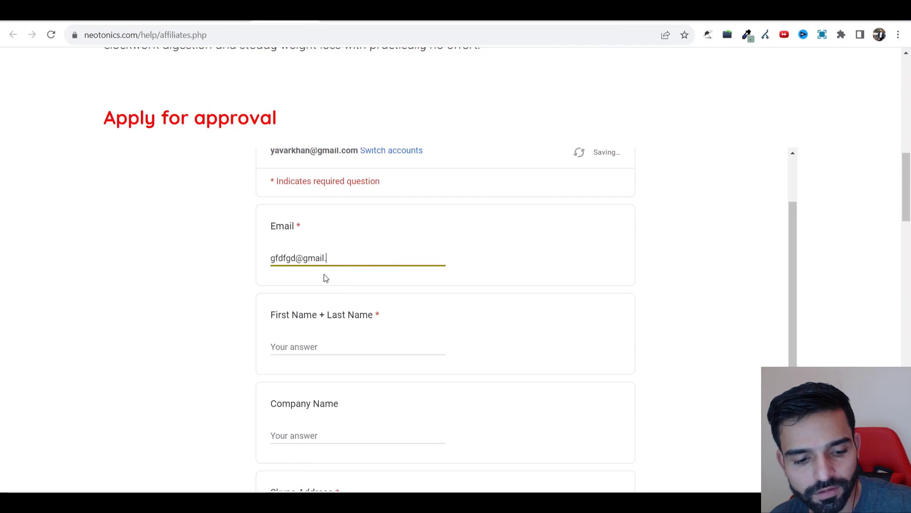
{"action": "scroll", "coordinate": [362, 216], "scroll_direction": "down", "scroll_amount": 3}
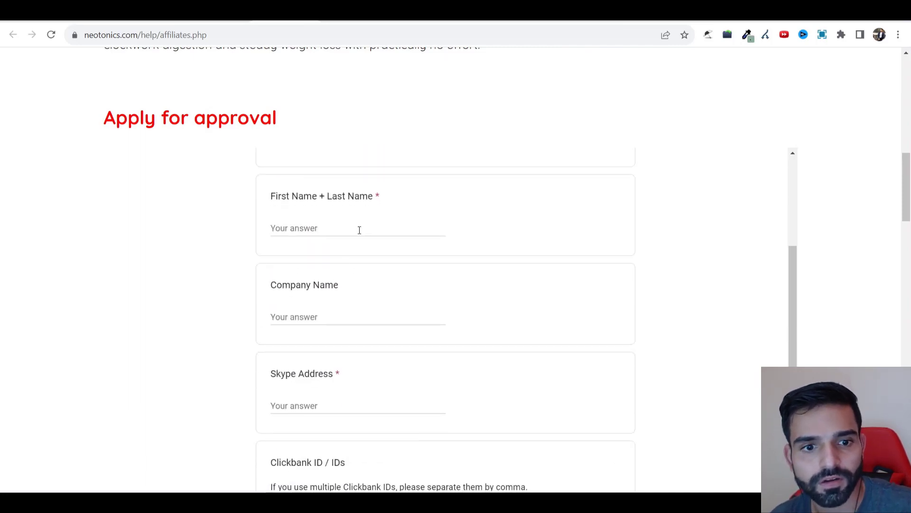
{"action": "left_click", "coordinate": [359, 230]}
{"action": "type", "text": "asdasdas"}
{"action": "left_click", "coordinate": [355, 315]}
{"action": "type", "text": "dasdsadas"}
{"action": "left_click", "coordinate": [346, 404]}
{"action": "type", "text": "asdsadsa"}
Step: Enter a Clickbank ID in the approval form
{"action": "scroll", "coordinate": [339, 392], "scroll_direction": "down", "scroll_amount": 1}
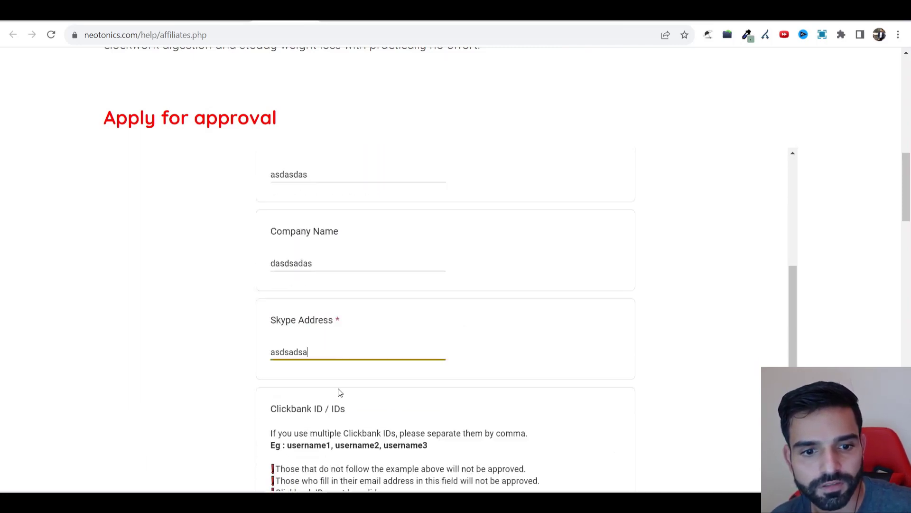
{"action": "scroll", "coordinate": [340, 392], "scroll_direction": "down", "scroll_amount": 1}
{"action": "scroll", "coordinate": [334, 297], "scroll_direction": "down", "scroll_amount": 2}
{"action": "left_click_drag", "start_coordinate": [329, 381], "coordinate": [323, 392]}
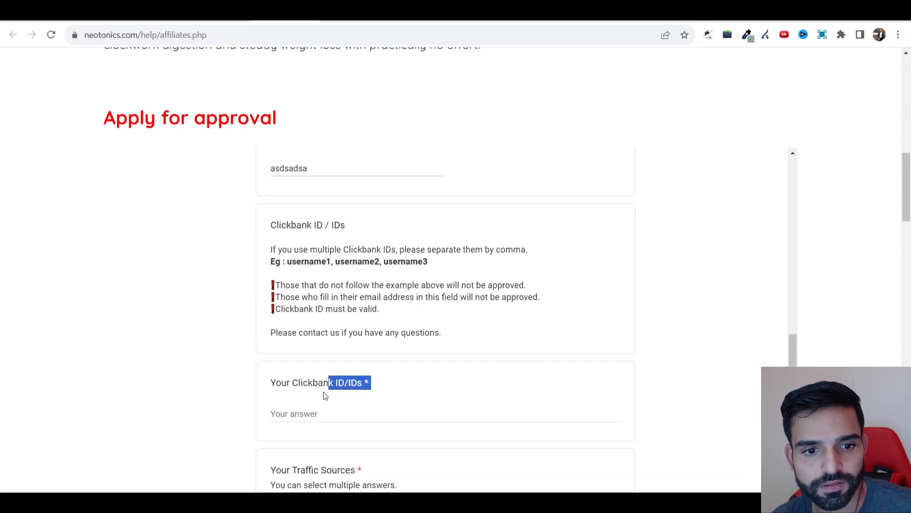
{"action": "left_click", "coordinate": [320, 408]}
{"action": "left_click", "coordinate": [317, 414]}
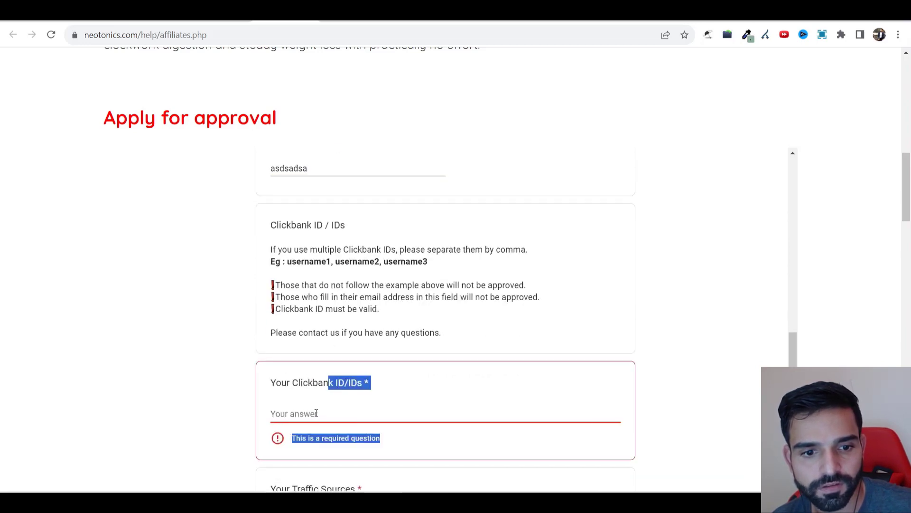
{"action": "scroll", "coordinate": [295, 399], "scroll_direction": "down", "scroll_amount": 4}
{"action": "scroll", "coordinate": [301, 315], "scroll_direction": "up", "scroll_amount": 2}
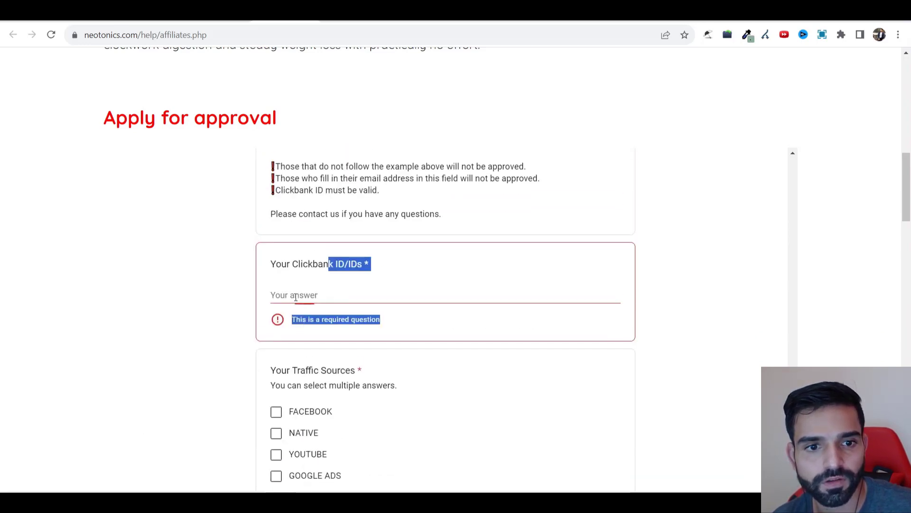
{"action": "left_click", "coordinate": [294, 296]}
{"action": "type", "text": "asdsad"}
Step: Tick FACEBOOK and BuyGoods, choose I agree! to the restrictions, and continue to the next page
{"action": "left_click", "coordinate": [277, 393]}
{"action": "scroll", "coordinate": [279, 418], "scroll_direction": "down", "scroll_amount": 5}
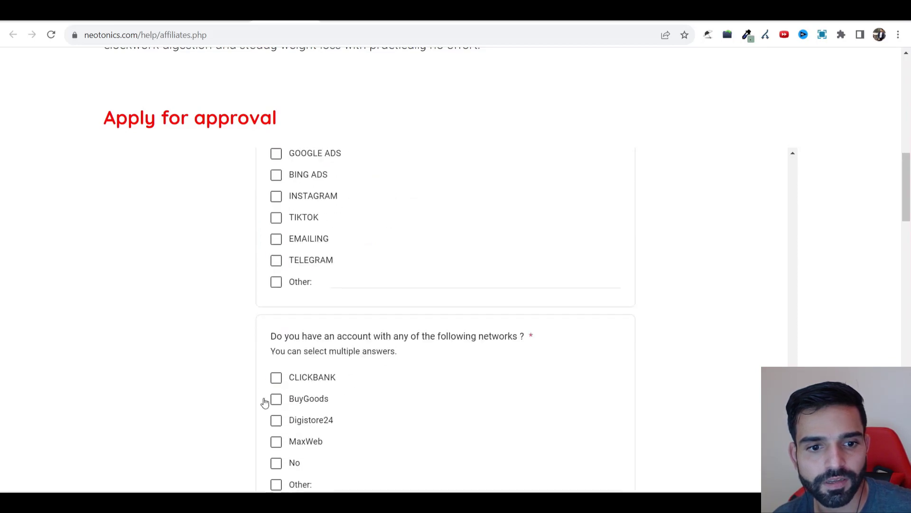
{"action": "left_click", "coordinate": [279, 404]}
{"action": "scroll", "coordinate": [283, 412], "scroll_direction": "down", "scroll_amount": 10}
{"action": "scroll", "coordinate": [434, 271], "scroll_direction": "up", "scroll_amount": 5}
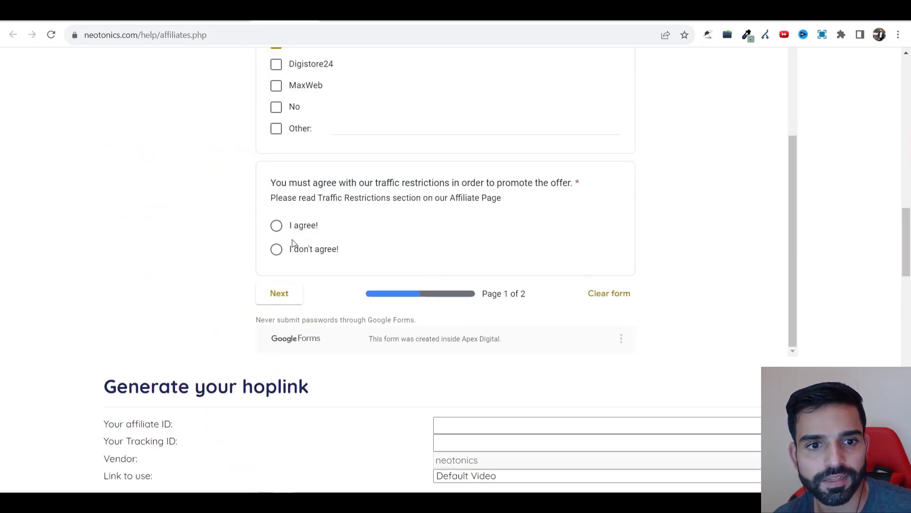
{"action": "left_click", "coordinate": [297, 226]}
{"action": "left_click", "coordinate": [279, 294]}
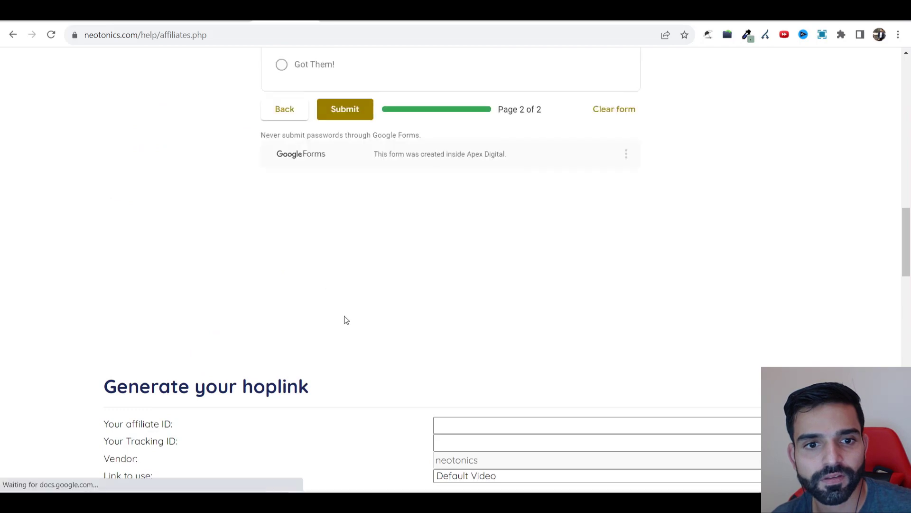
Step: Follow the hoplinks and creatives link to the NEOTONICS Drive folder
{"action": "scroll", "coordinate": [347, 320], "scroll_direction": "up", "scroll_amount": 5}
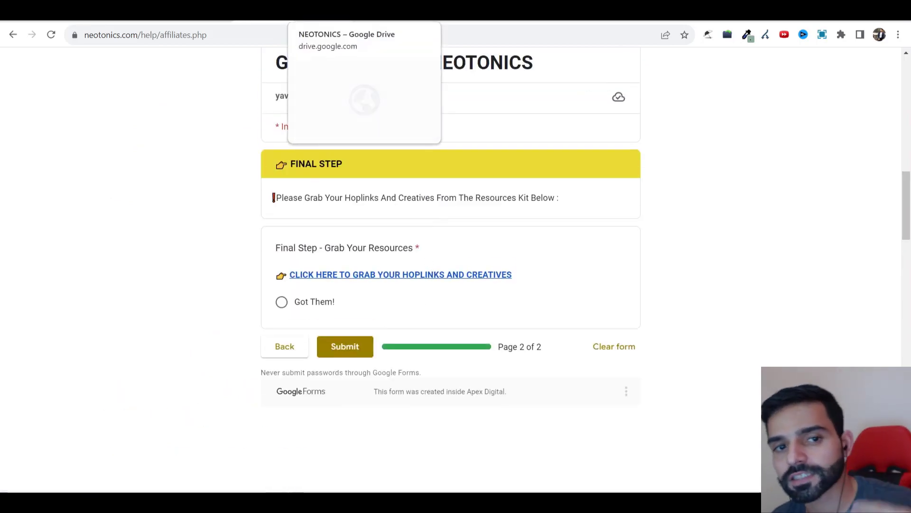
{"action": "scroll", "coordinate": [293, 203], "scroll_direction": "up", "scroll_amount": 2}
{"action": "left_click", "coordinate": [322, 14]}
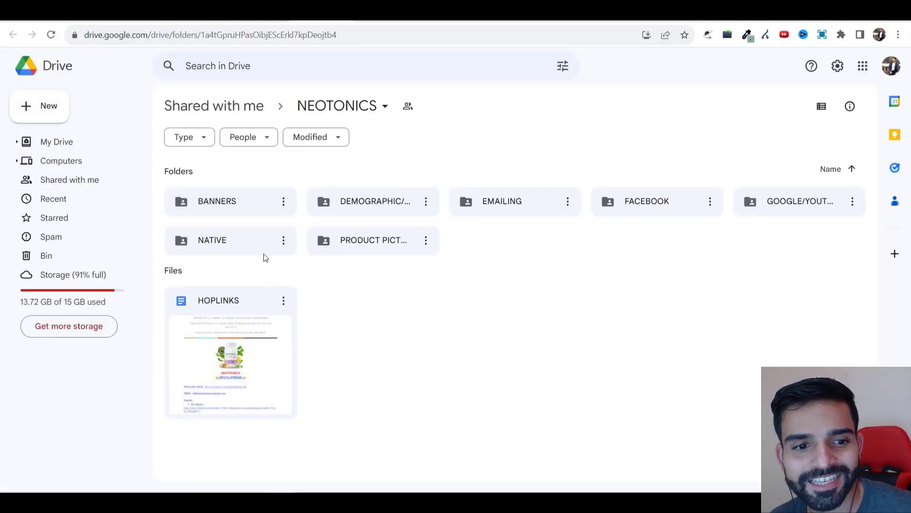
Step: Open the NATIVE LANDER document from the NATIVE folder
{"action": "double_click", "coordinate": [232, 240]}
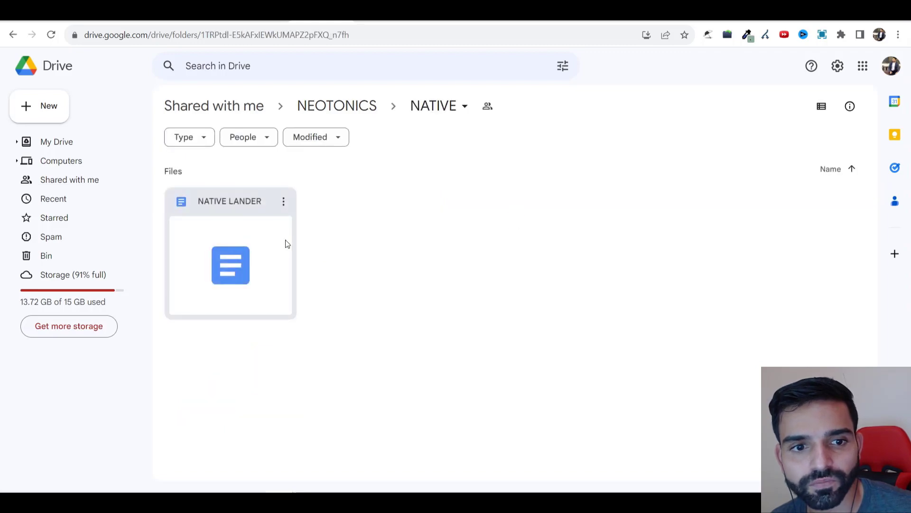
{"action": "left_click", "coordinate": [232, 264]}
{"action": "double_click", "coordinate": [232, 264]}
Step: Return to the NEOTONICS folder and open the creatives document in EMAILING
{"action": "left_click", "coordinate": [300, 19]}
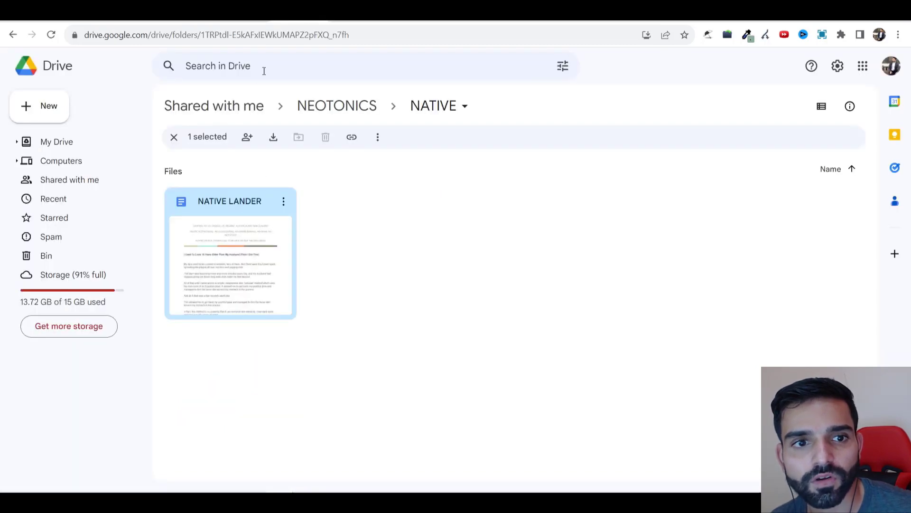
{"action": "left_click", "coordinate": [16, 33]}
{"action": "double_click", "coordinate": [511, 199]}
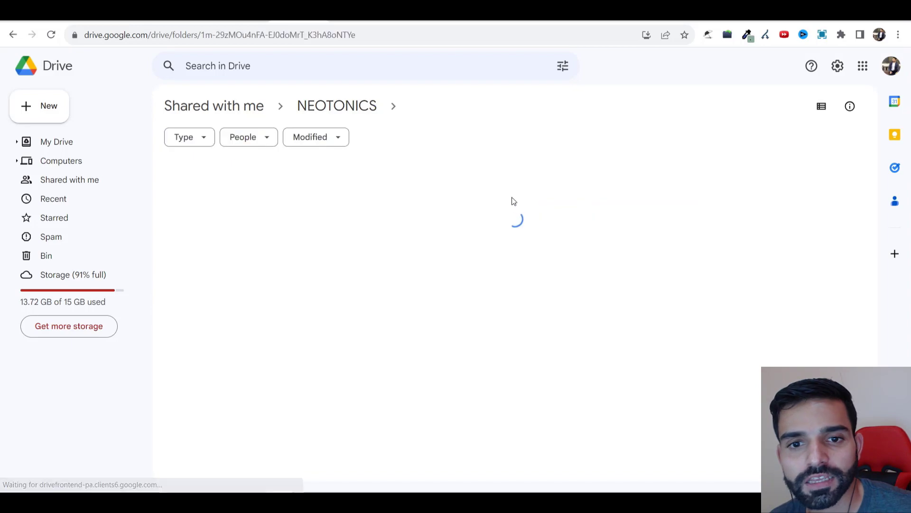
{"action": "left_click", "coordinate": [227, 250]}
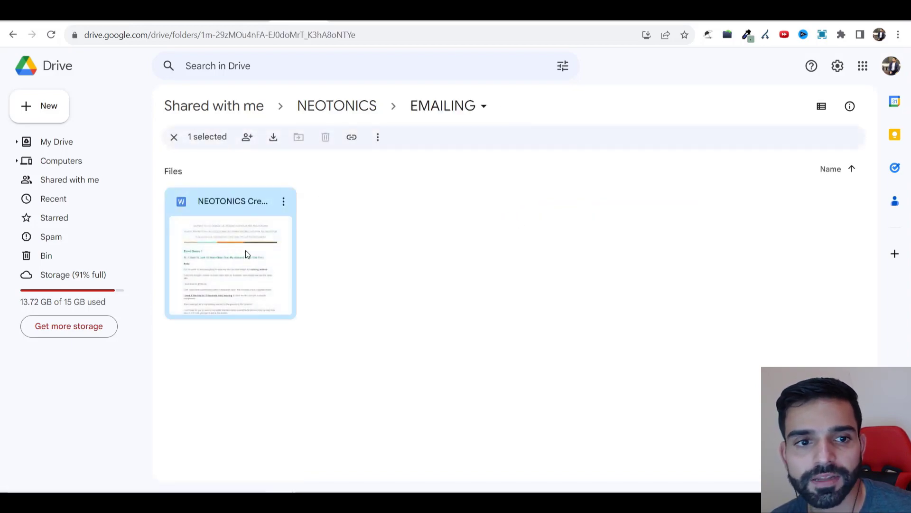
{"action": "double_click", "coordinate": [246, 250]}
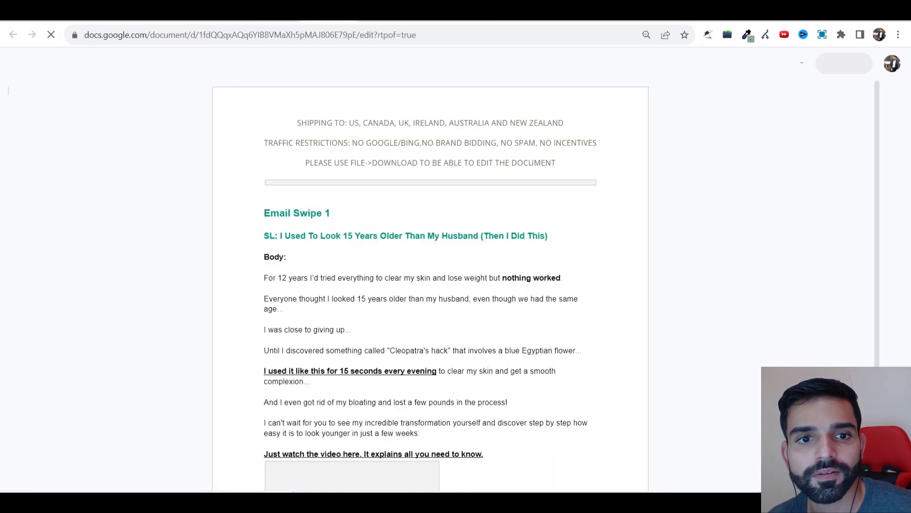
Step: Highlight and review the Email Swipe 1 subject line and swipe text
{"action": "left_click_drag", "start_coordinate": [283, 236], "coordinate": [539, 241]}
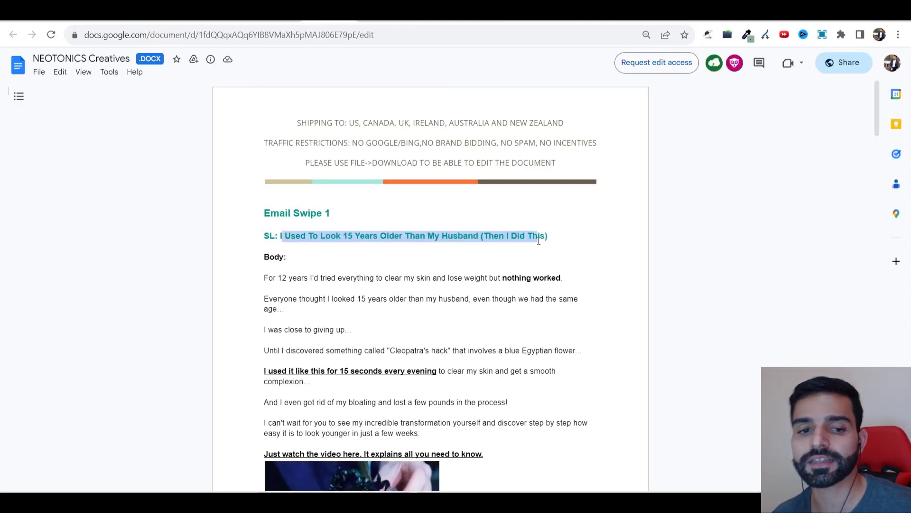
{"action": "scroll", "coordinate": [349, 269], "scroll_direction": "down", "scroll_amount": 7}
{"action": "scroll", "coordinate": [290, 297], "scroll_direction": "up", "scroll_amount": 3}
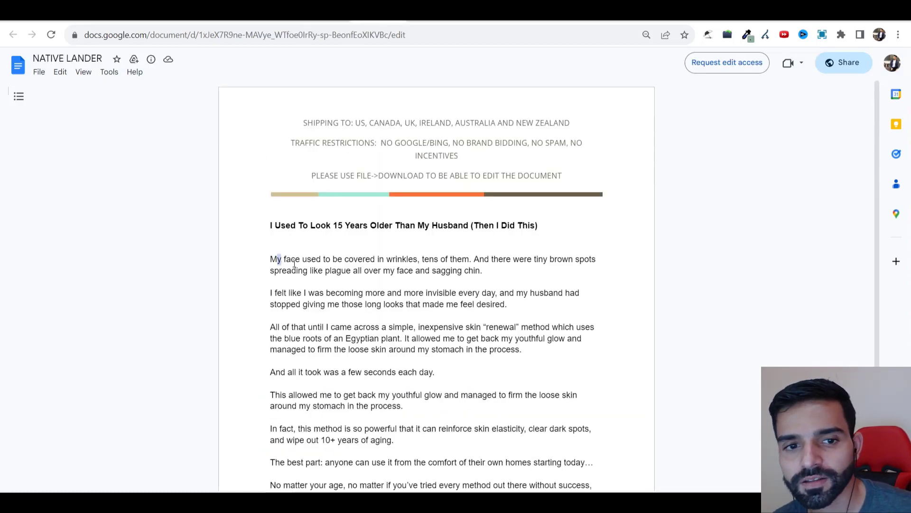
Step: Highlight and read through the NATIVE LANDER advertorial's paragraphs
{"action": "left_click_drag", "start_coordinate": [295, 264], "coordinate": [520, 271]}
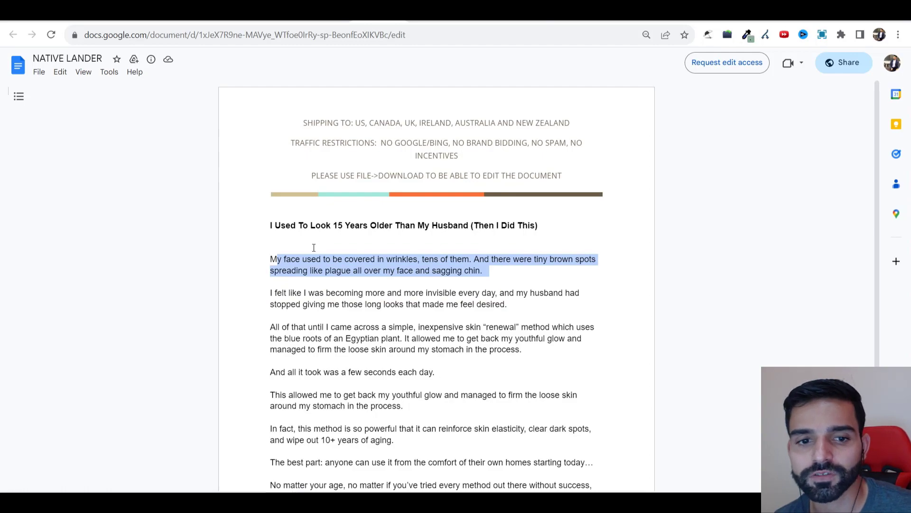
{"action": "scroll", "coordinate": [314, 248], "scroll_direction": "down", "scroll_amount": 4}
{"action": "left_click_drag", "start_coordinate": [485, 349], "coordinate": [351, 194]}
{"action": "scroll", "coordinate": [361, 207], "scroll_direction": "up", "scroll_amount": 3}
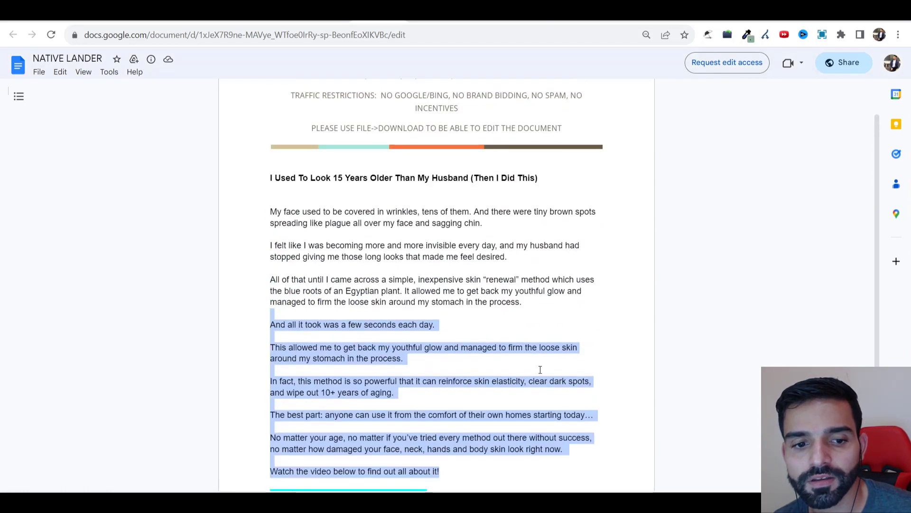
{"action": "scroll", "coordinate": [540, 369], "scroll_direction": "down", "scroll_amount": 3}
{"action": "scroll", "coordinate": [540, 369], "scroll_direction": "up", "scroll_amount": 4}
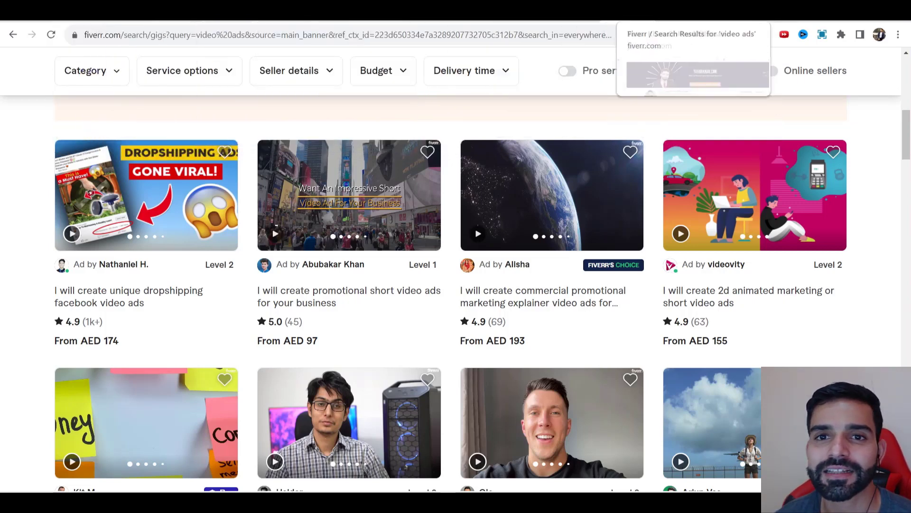
Step: Switch to the Ultimate Affiliate Mastery sales page tab
{"action": "left_click", "coordinate": [477, 14]}
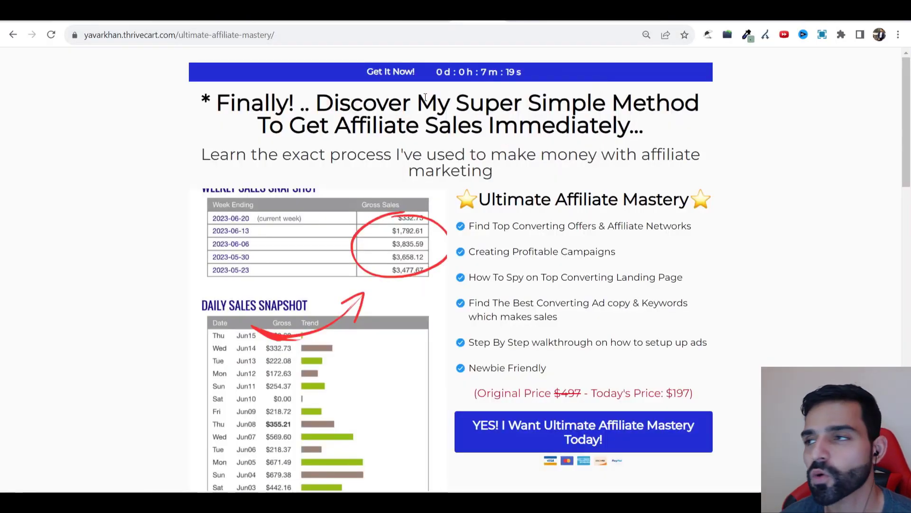